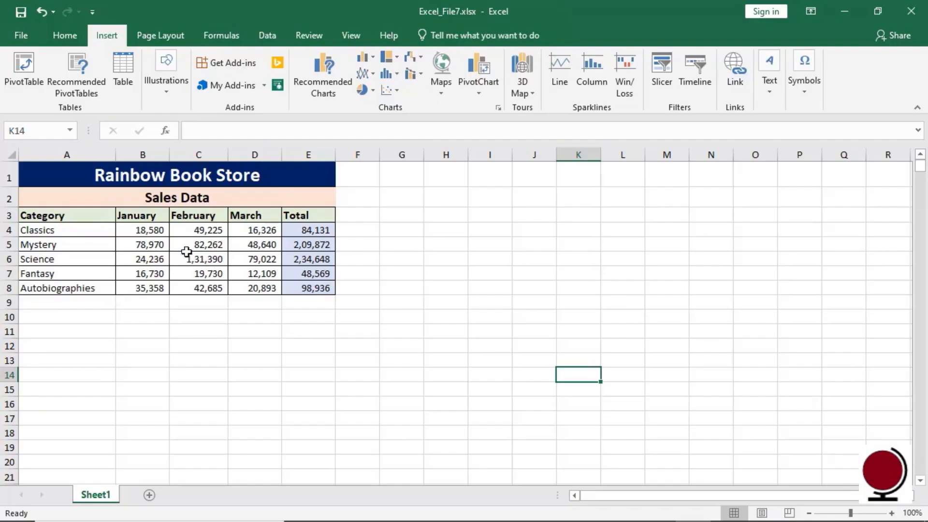
Step: Insert a 2-D clustered column chart from the category and monthly sales data in A3:D8 and place it beside the table
drag(60, 220, 244, 293)
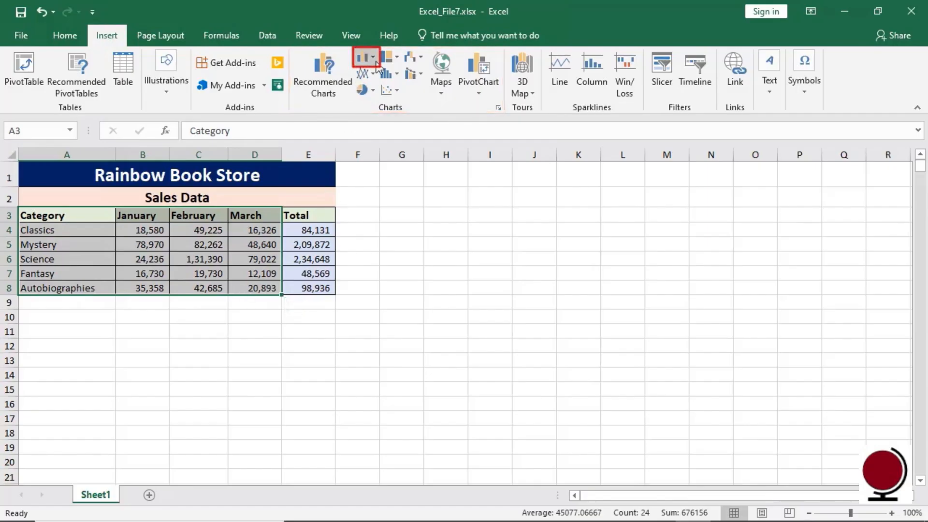
click(373, 59)
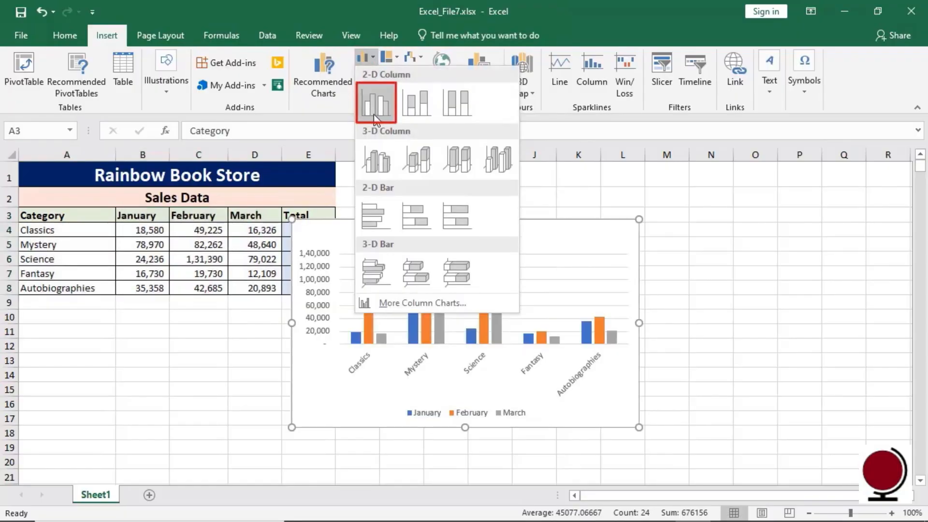
click(376, 114)
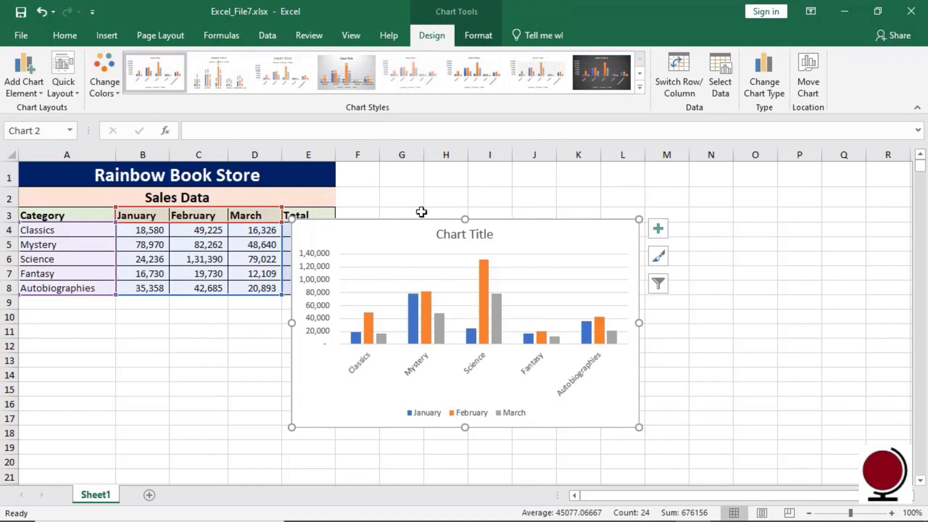
mouse_move(481, 248)
mouse_down()
mouse_move(566, 193)
mouse_move(549, 194)
mouse_up()
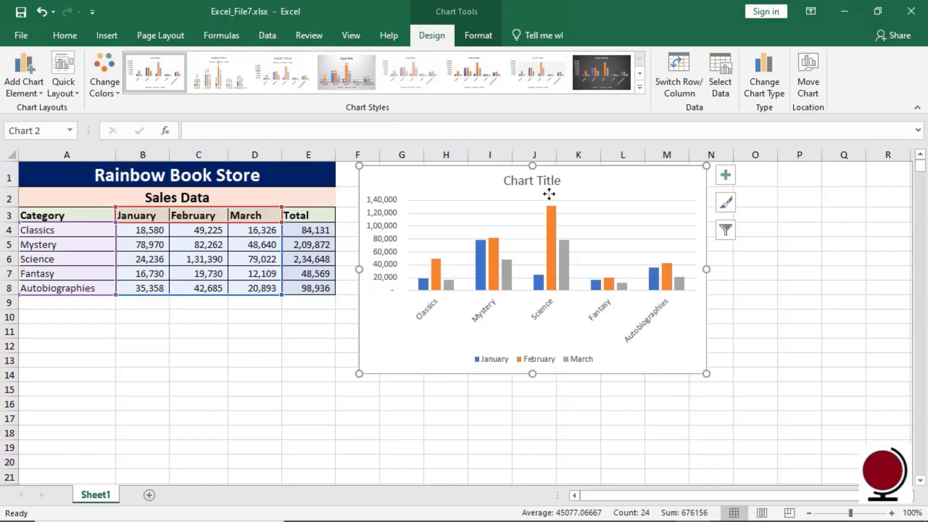
Step: Change the chart title to "Sales Data"
click(548, 180)
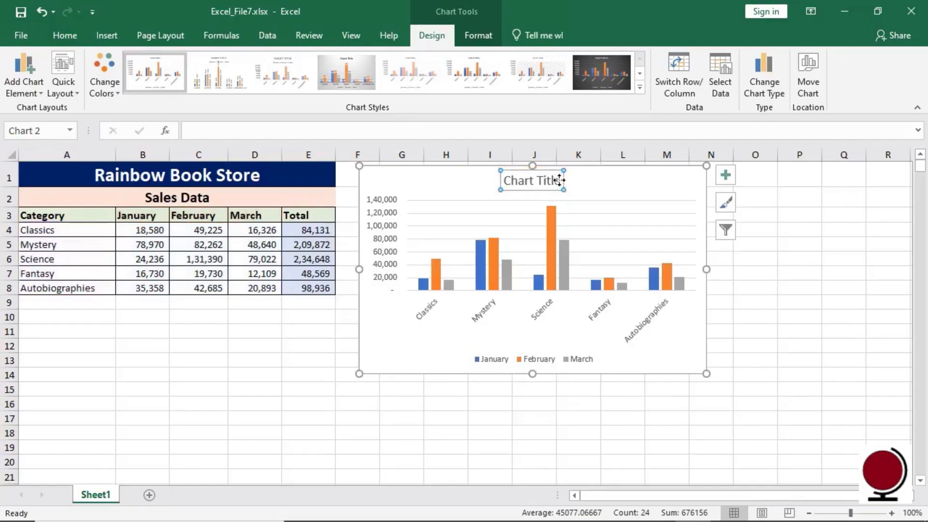
drag(560, 180, 505, 180)
text(S)
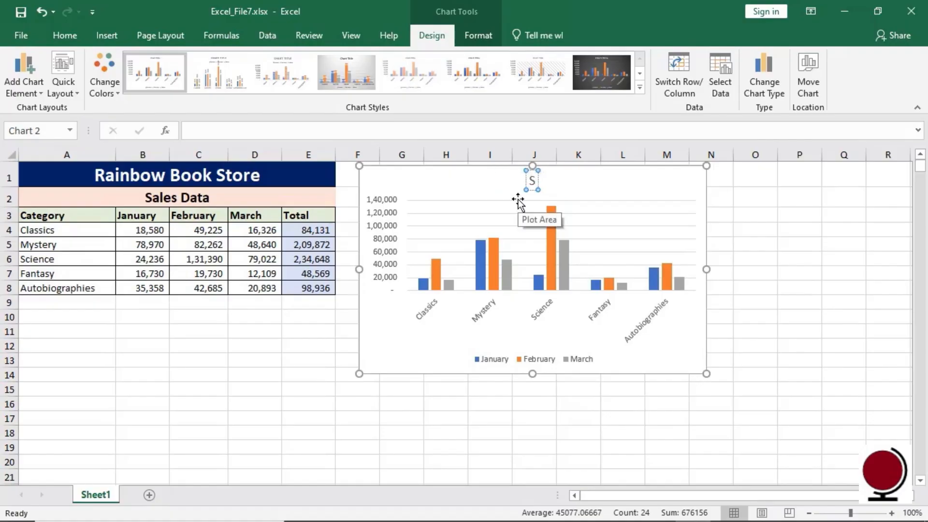
text(ales Data)
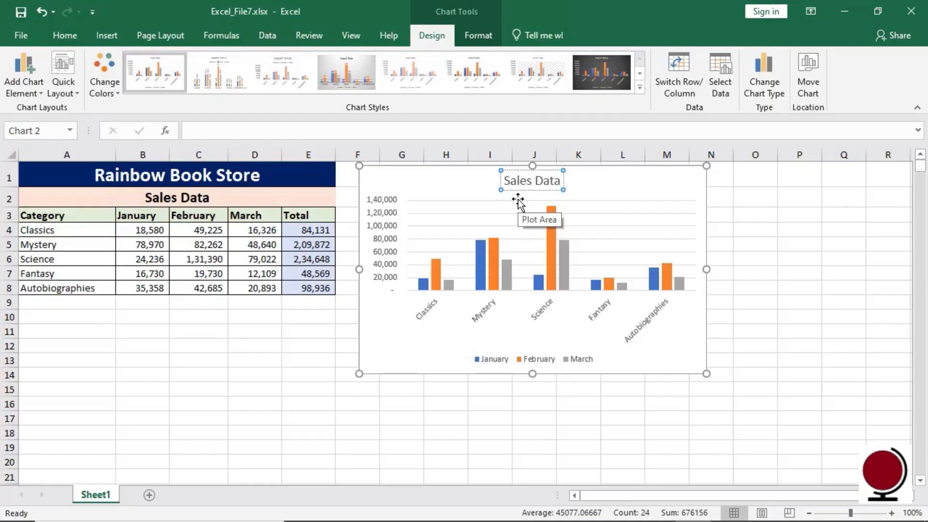
click(597, 194)
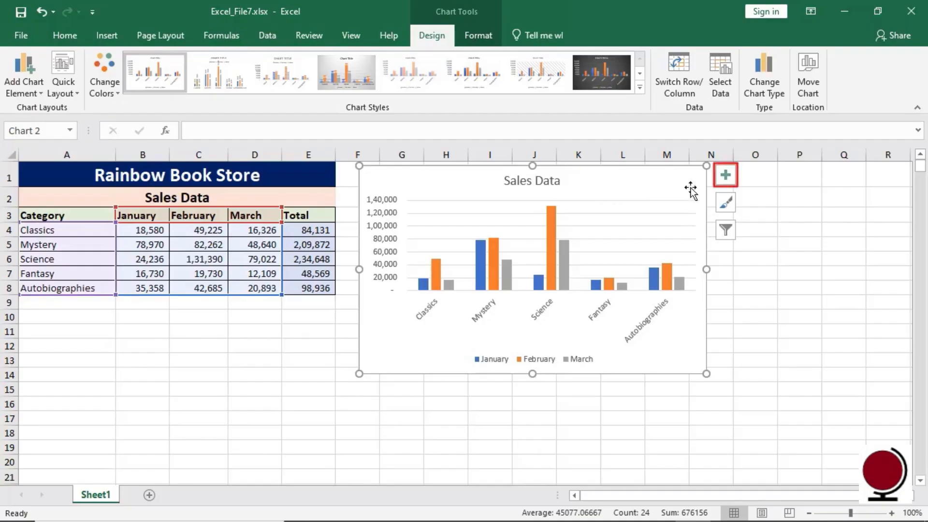
Step: Add axis titles to the chart and name the vertical axis "Amount"
click(727, 180)
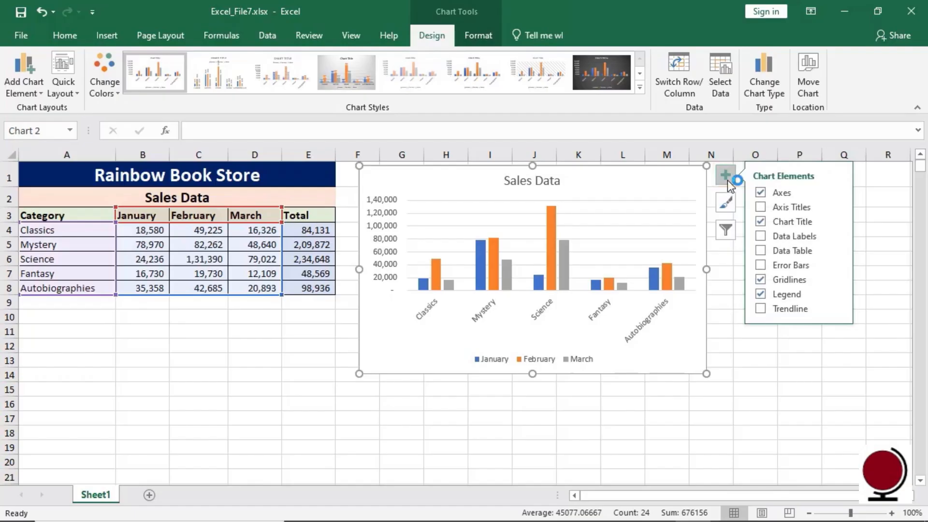
click(761, 209)
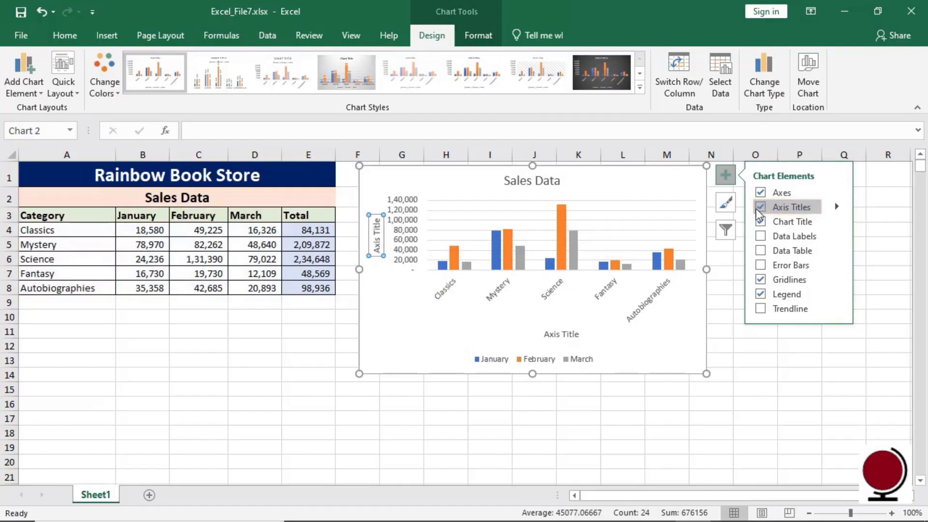
click(381, 242)
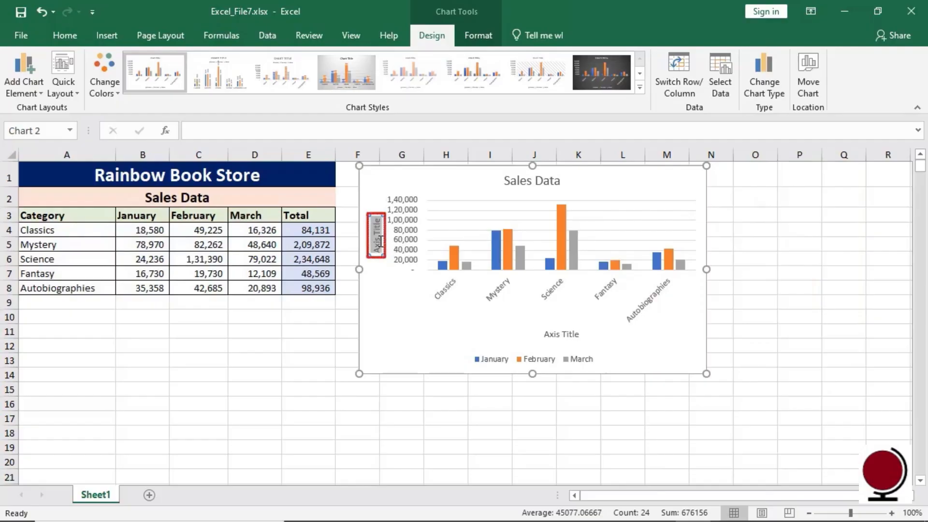
key(BackSpace)
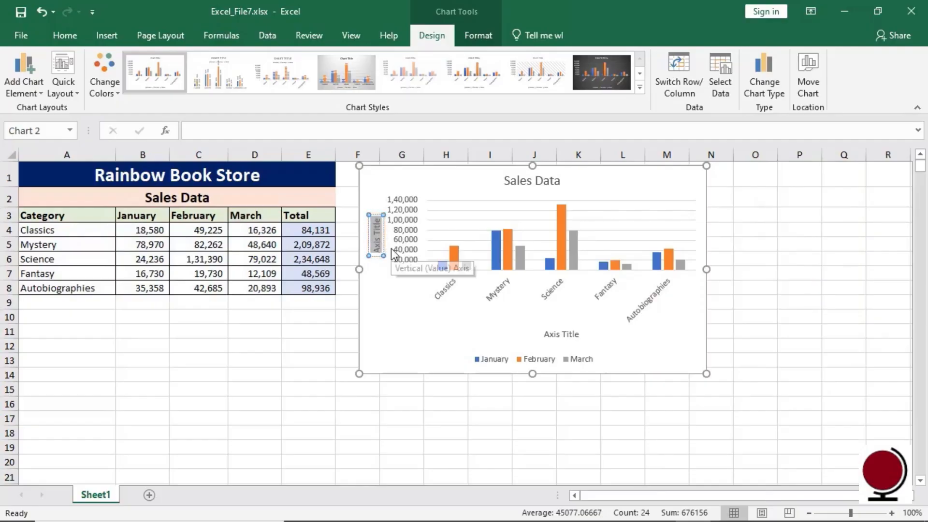
text(Amount)
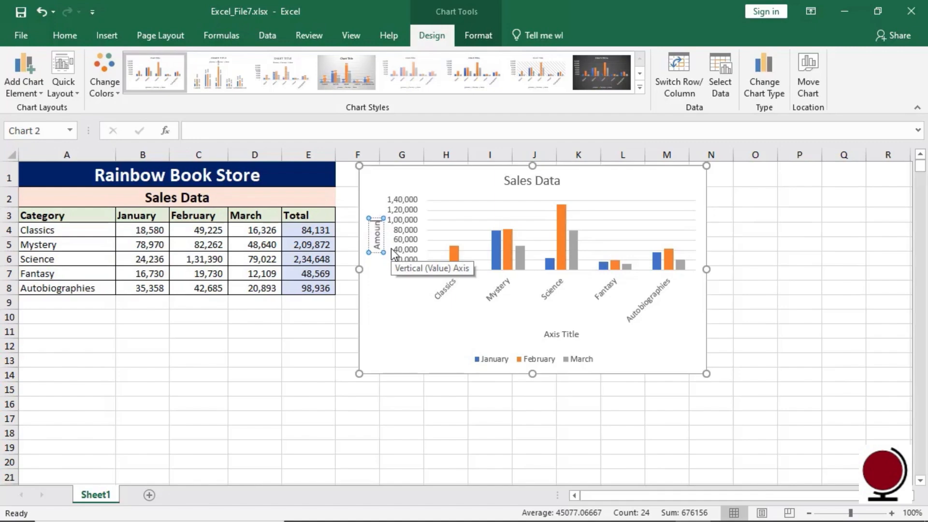
click(384, 278)
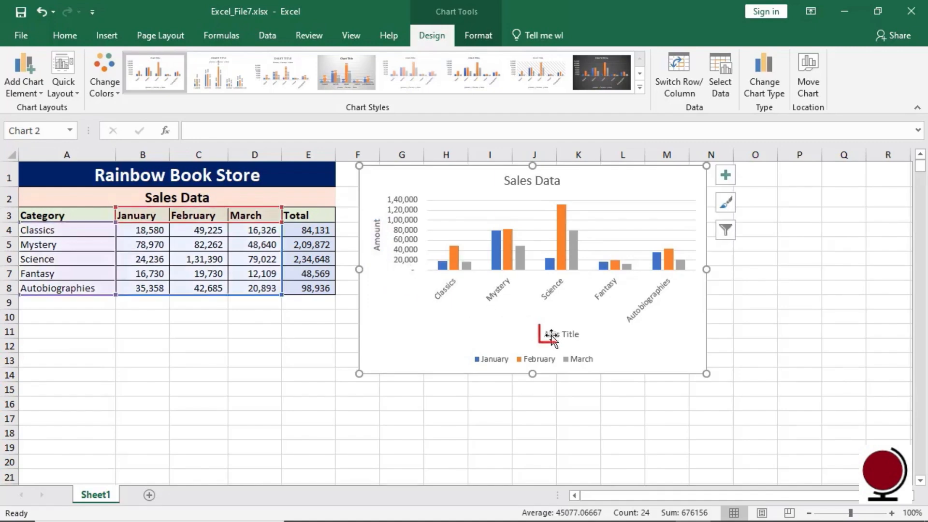
Step: Change the horizontal axis title to "Category"
click(567, 334)
drag(582, 335, 551, 341)
text(Ca)
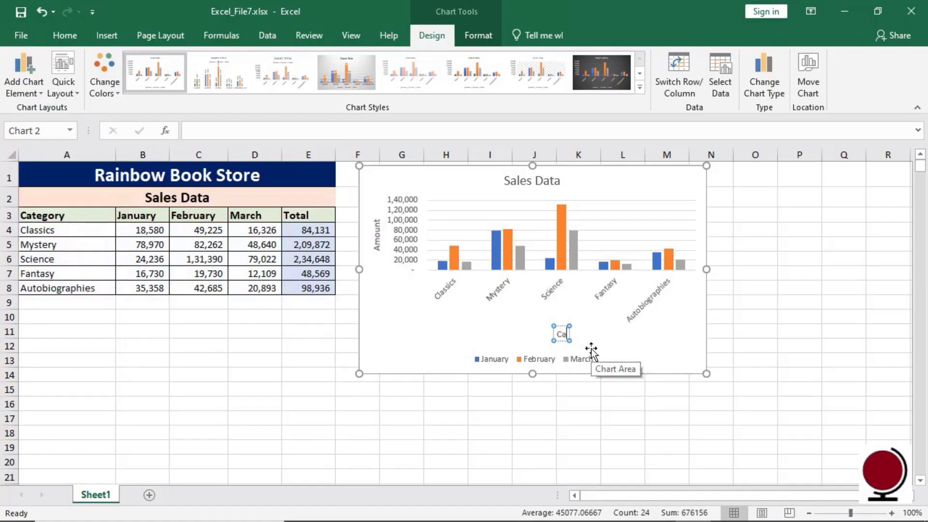
text(tegory)
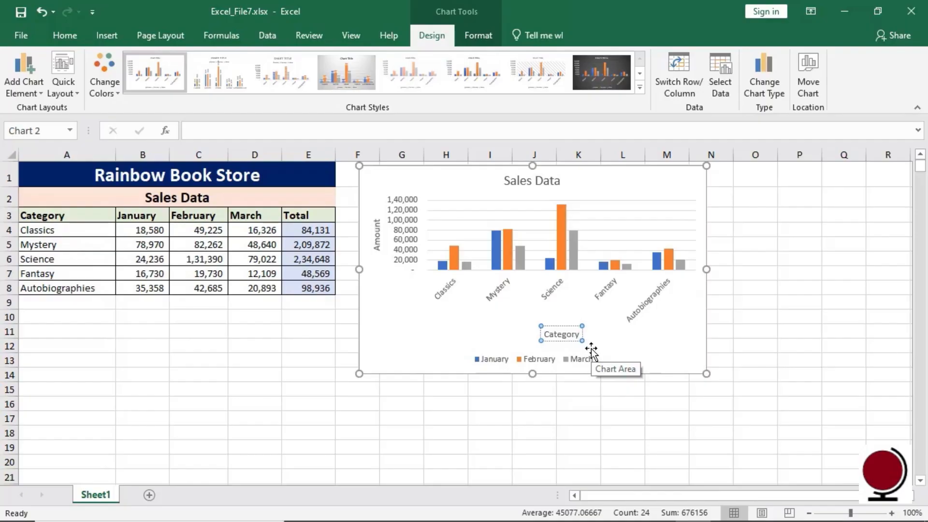
click(591, 349)
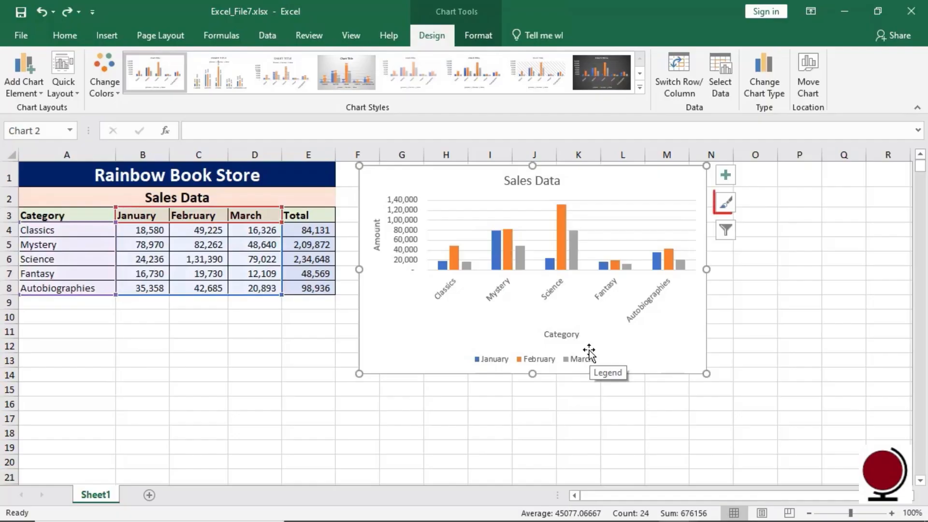
Step: Apply the chart style with the grey gradient background and remove the data labels from the columns
click(725, 203)
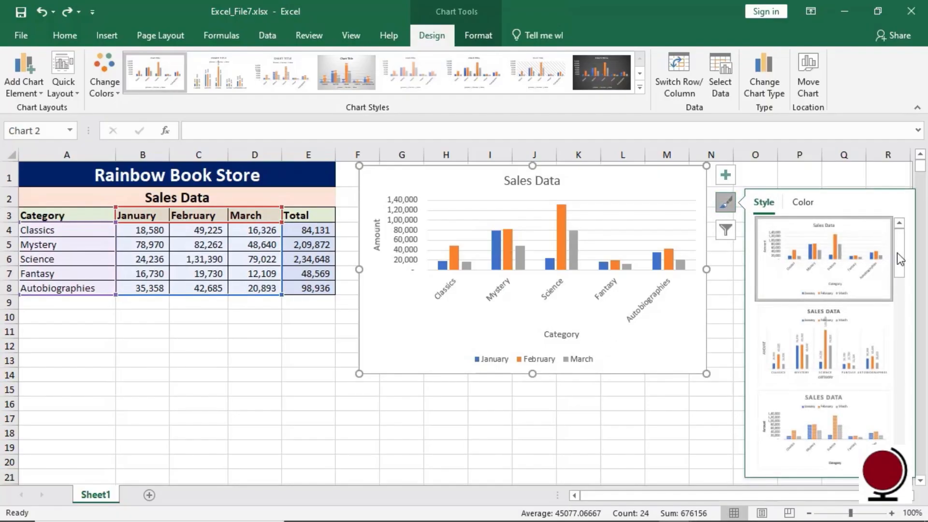
scroll(898, 261, down, 1)
scroll(898, 271, down, 3)
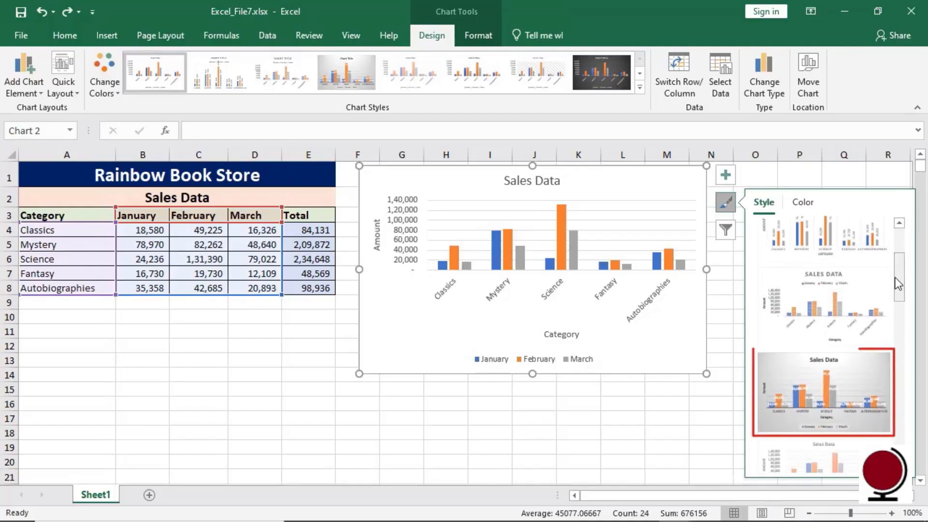
click(850, 387)
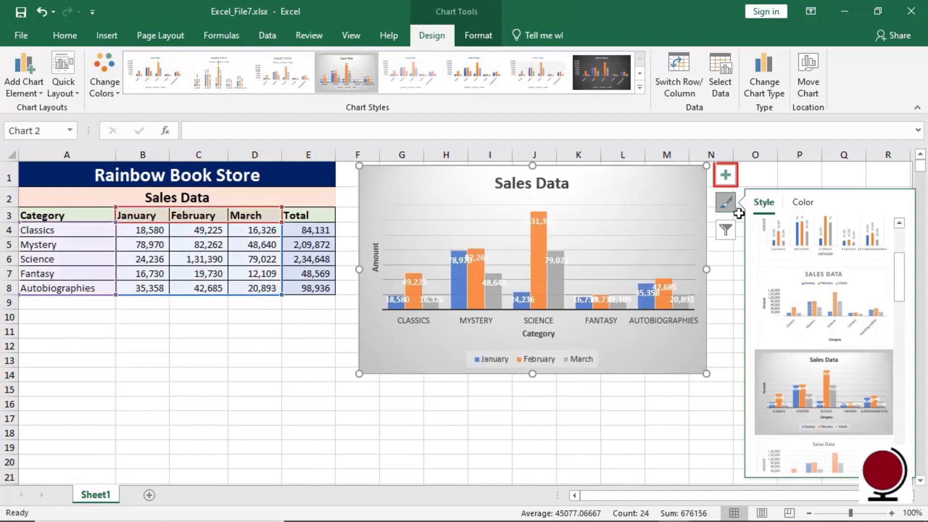
click(726, 176)
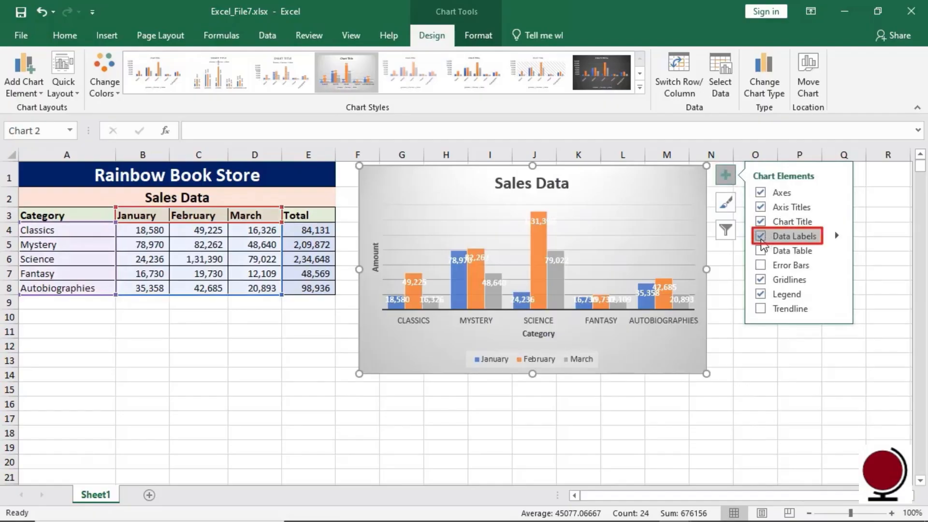
click(761, 240)
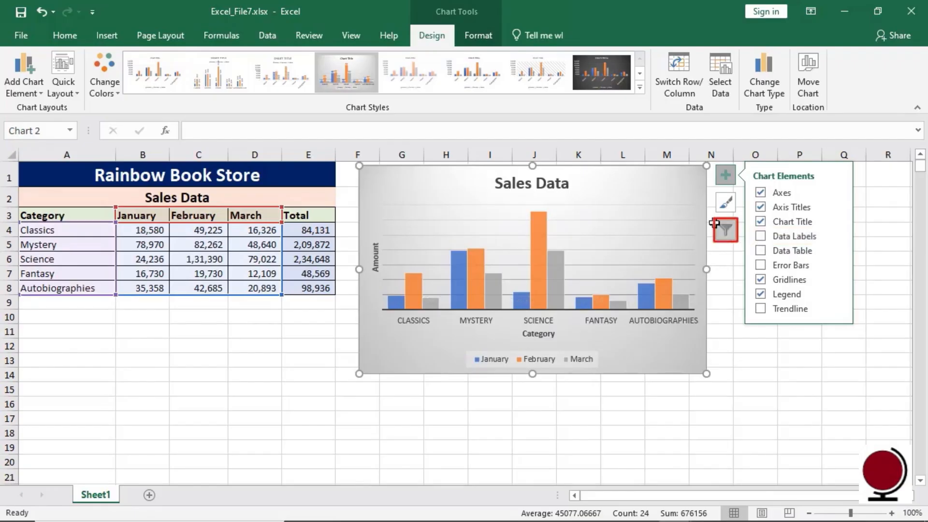
Step: Filter the chart to exclude the Classics and Fantasy categories
click(727, 233)
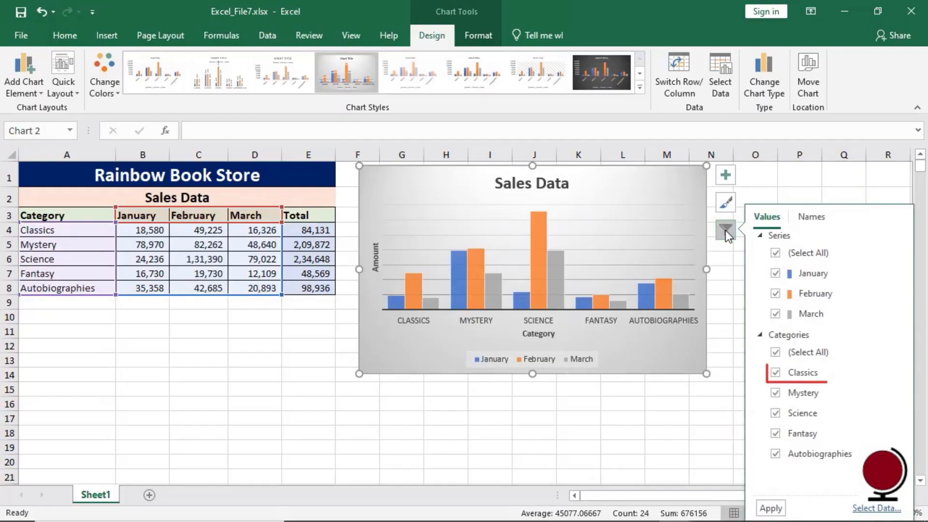
click(776, 373)
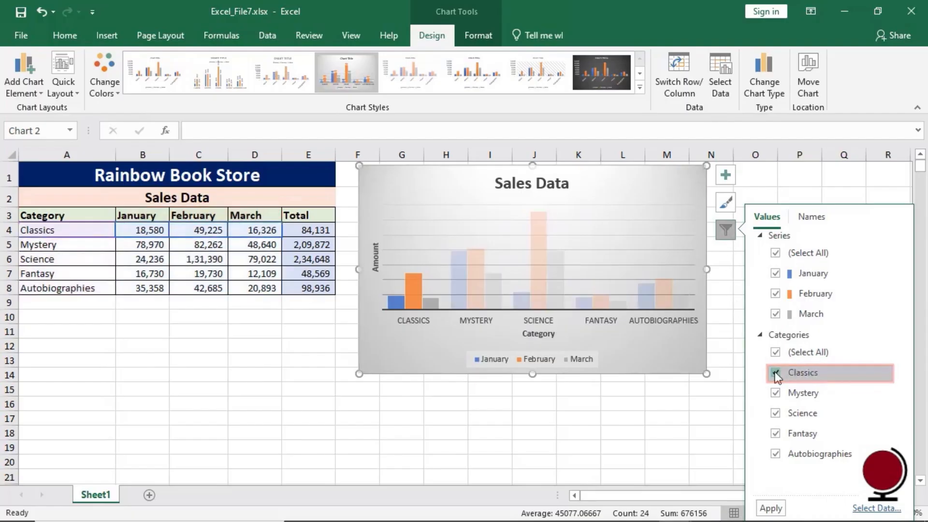
click(776, 434)
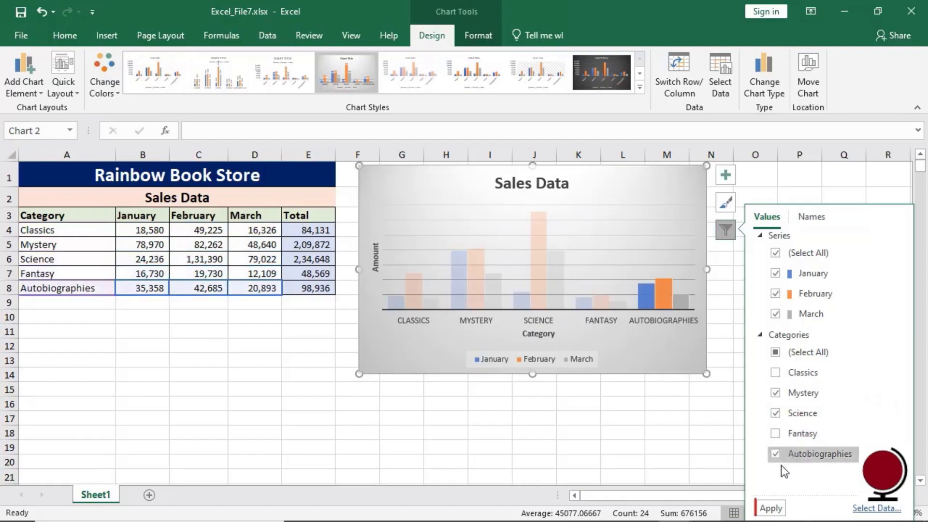
click(776, 510)
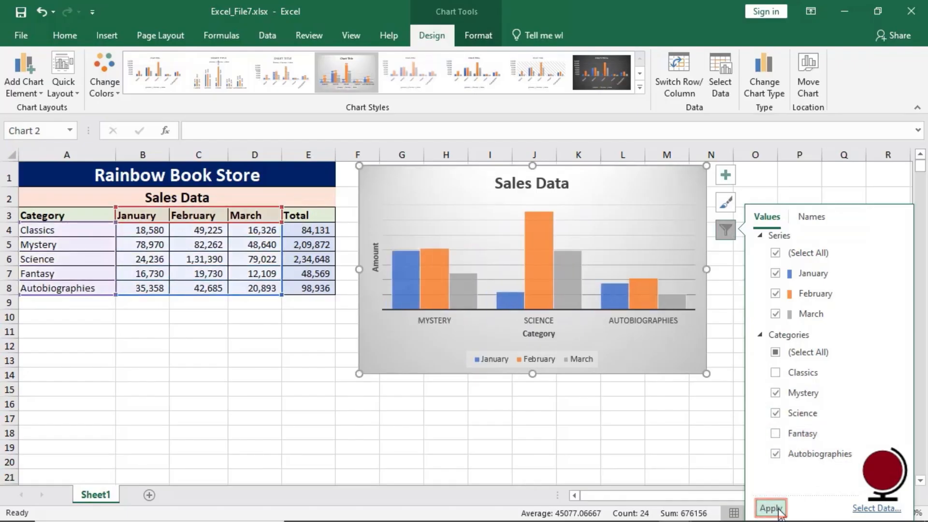
click(671, 352)
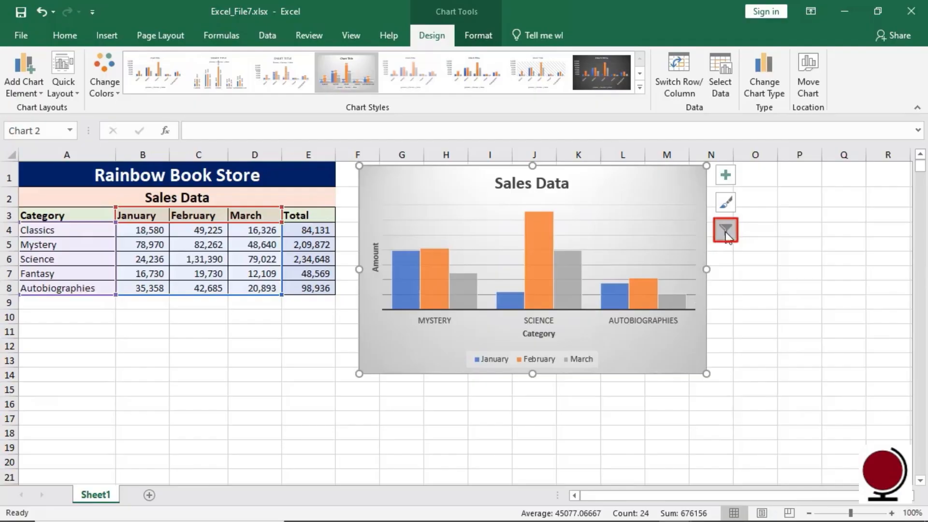
Step: Restore all categories in the chart by selecting them all in the chart filter
click(726, 231)
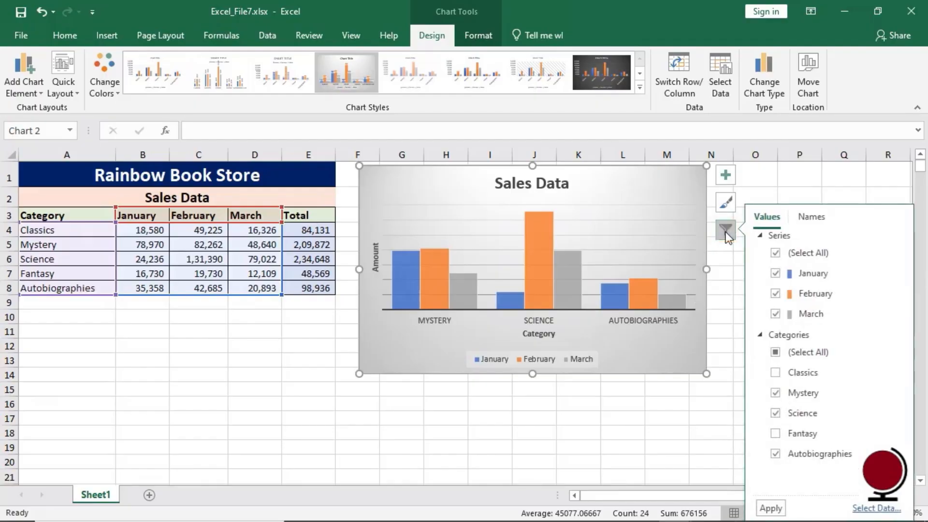
click(775, 356)
click(776, 357)
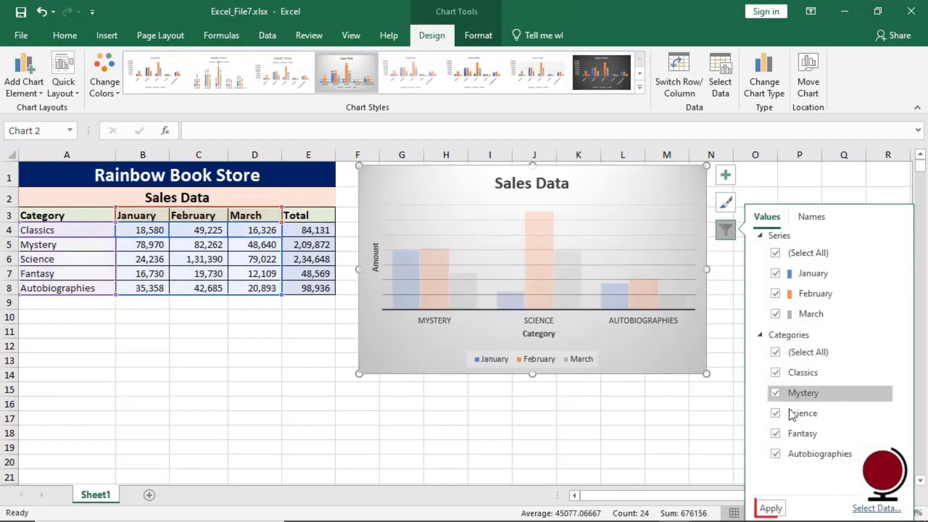
click(771, 509)
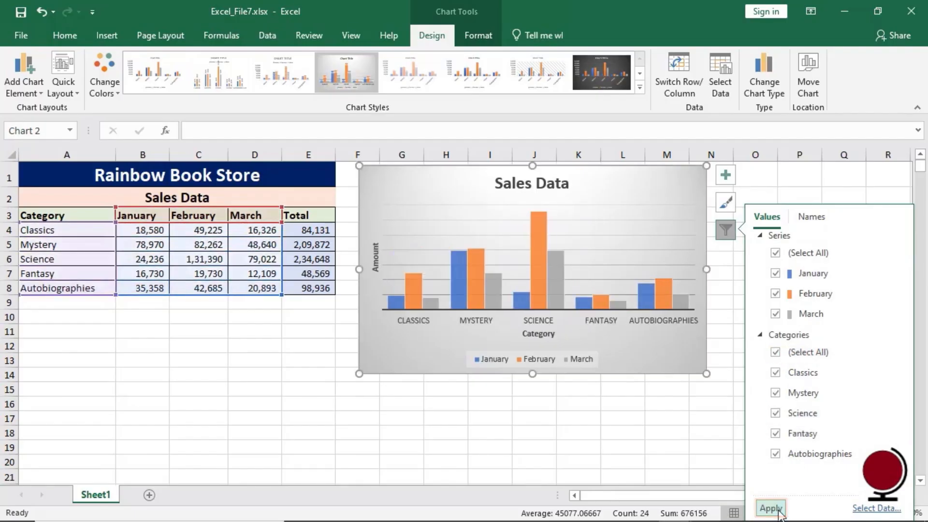
click(677, 355)
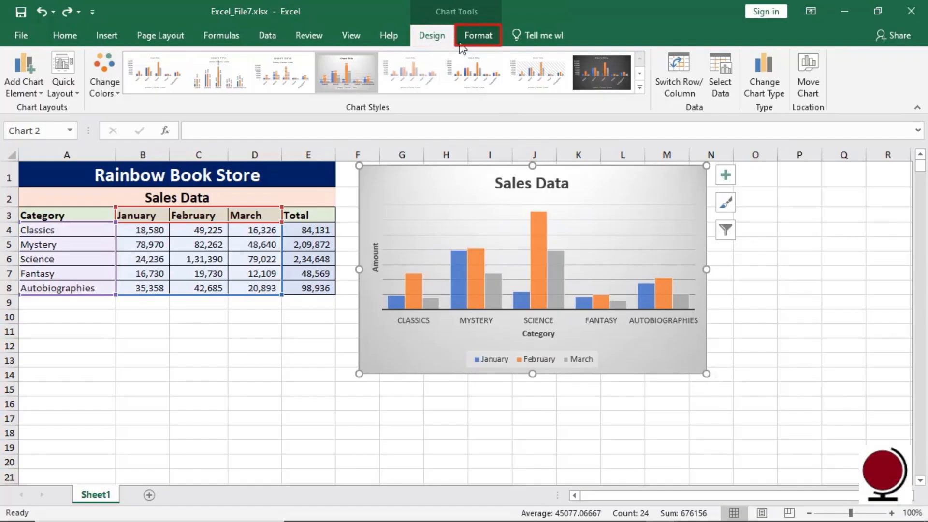
Step: Add a data table with legend keys to the Sales Data column chart
click(480, 38)
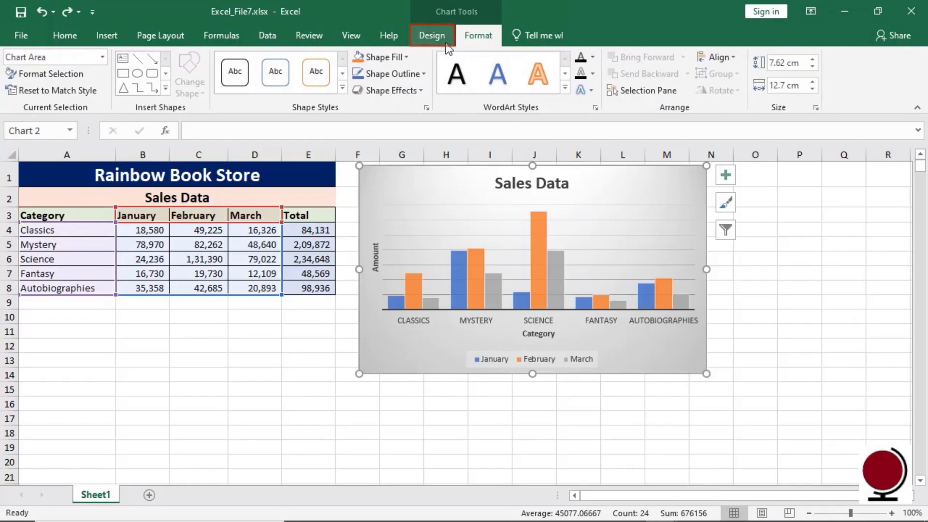
click(445, 42)
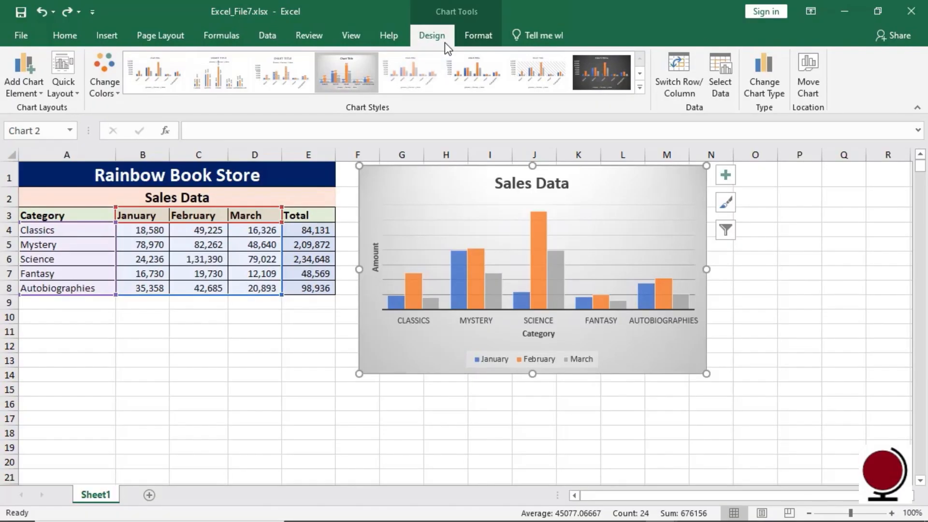
click(30, 82)
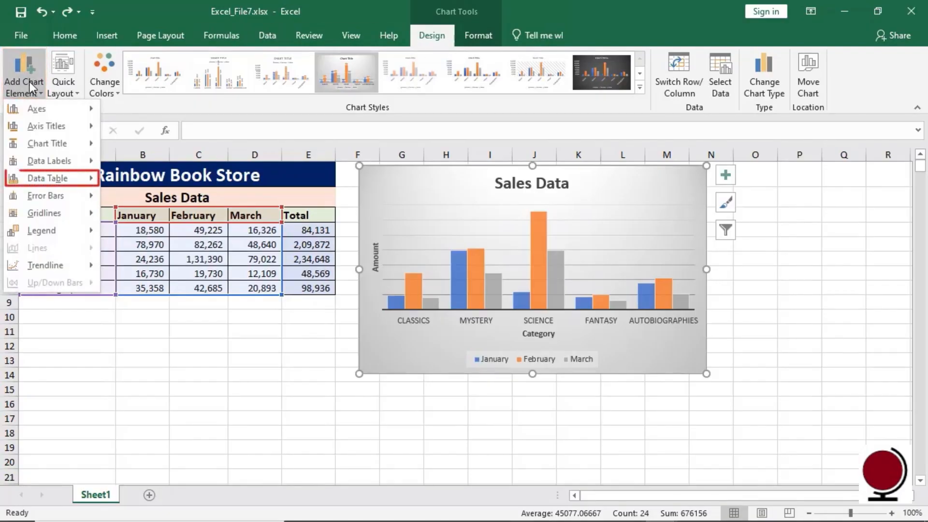
mouse_move(62, 181)
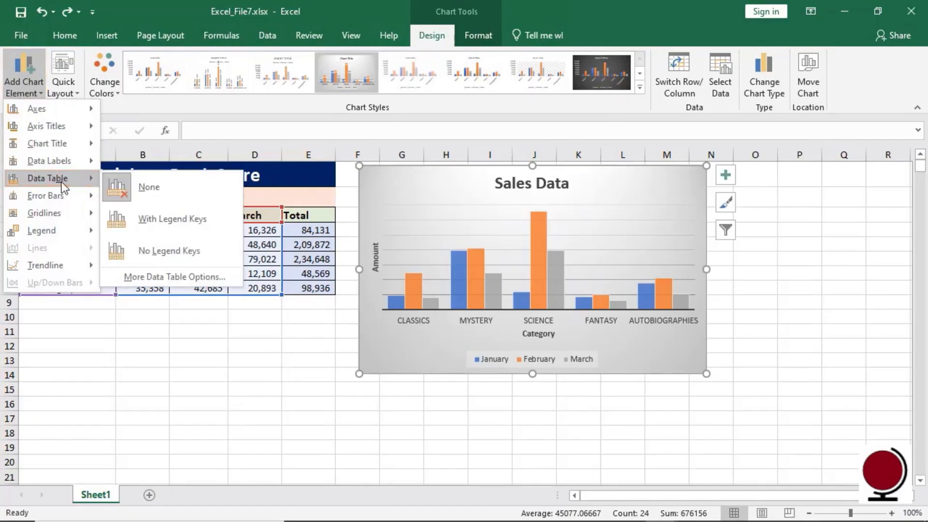
click(158, 228)
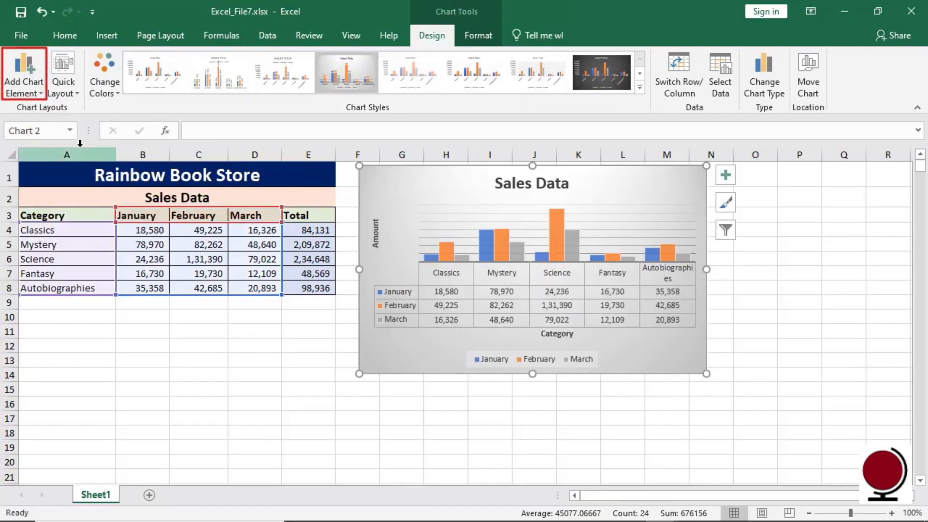
Step: Remove the data table from the column chart
click(34, 80)
mouse_move(69, 182)
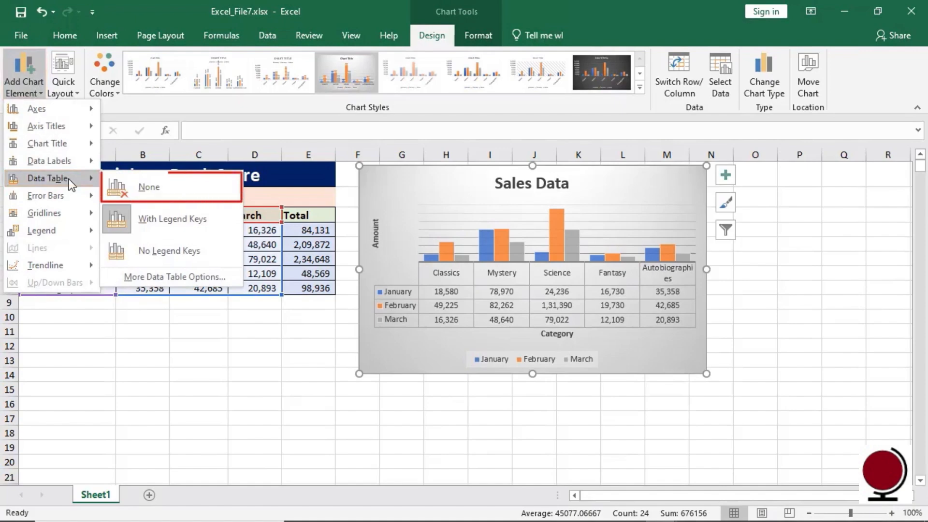
click(150, 193)
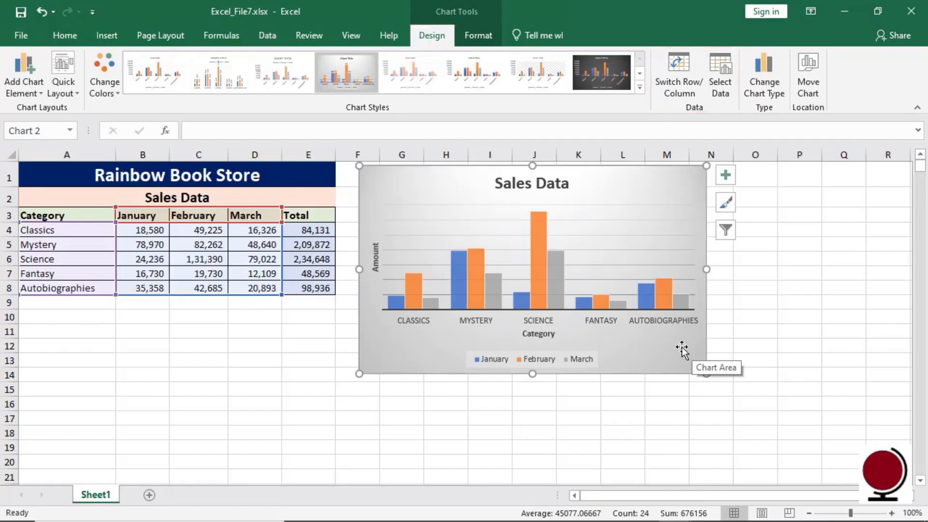
Step: Switch the chart's rows and columns, and filter out the Fantasy and Autobiographies series and the March category
click(683, 73)
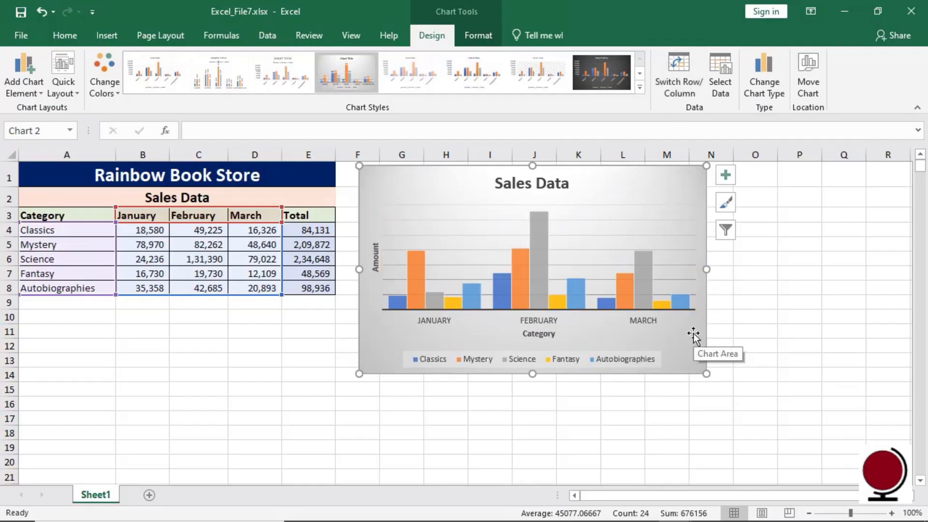
click(726, 236)
click(775, 334)
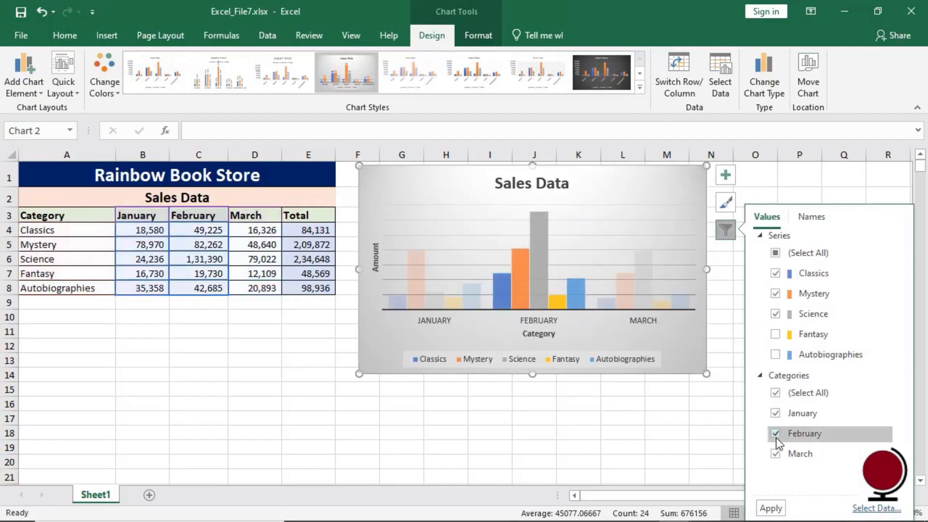
click(776, 455)
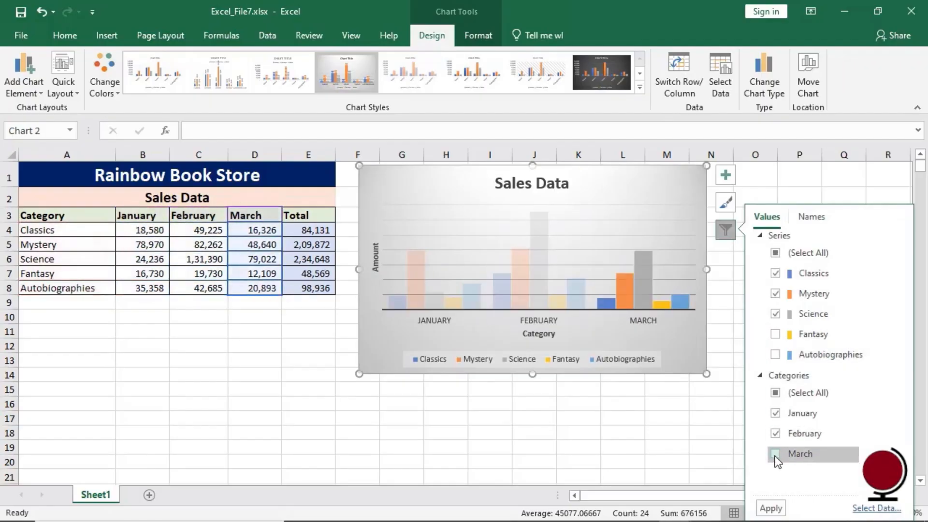
click(771, 508)
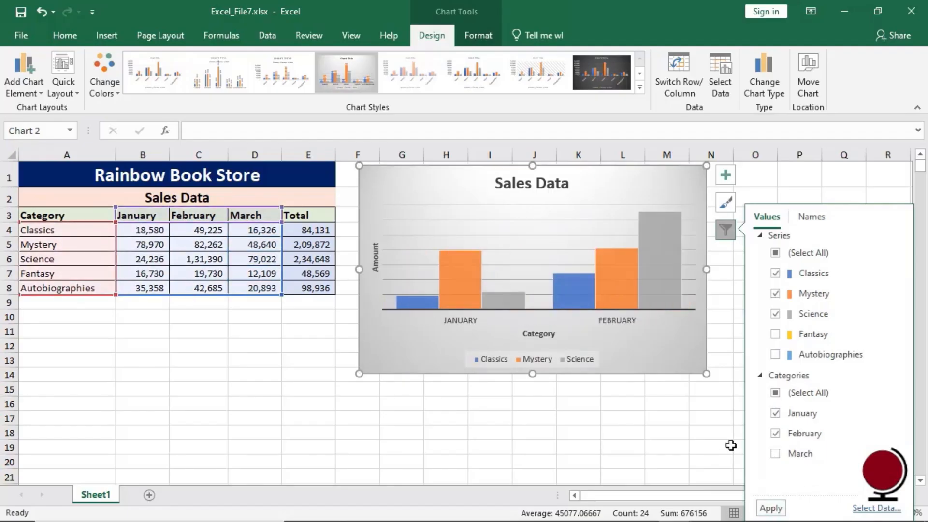
click(680, 354)
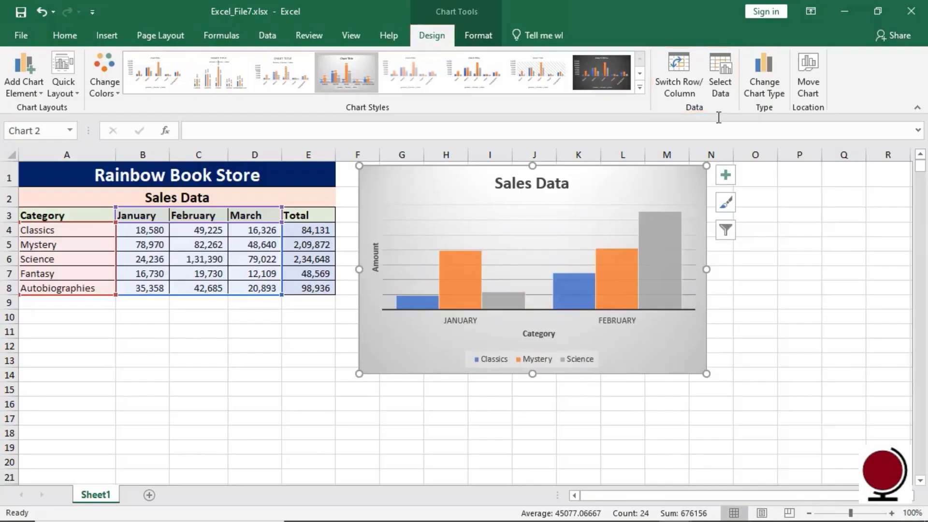
Step: Review the chart's data source without changing it, and change the chart type to Clustered Bar
click(726, 69)
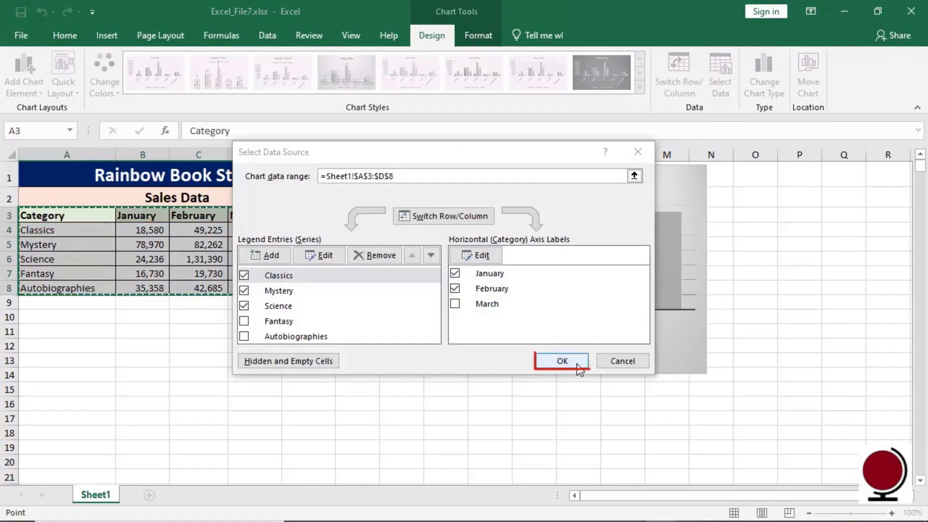
click(562, 361)
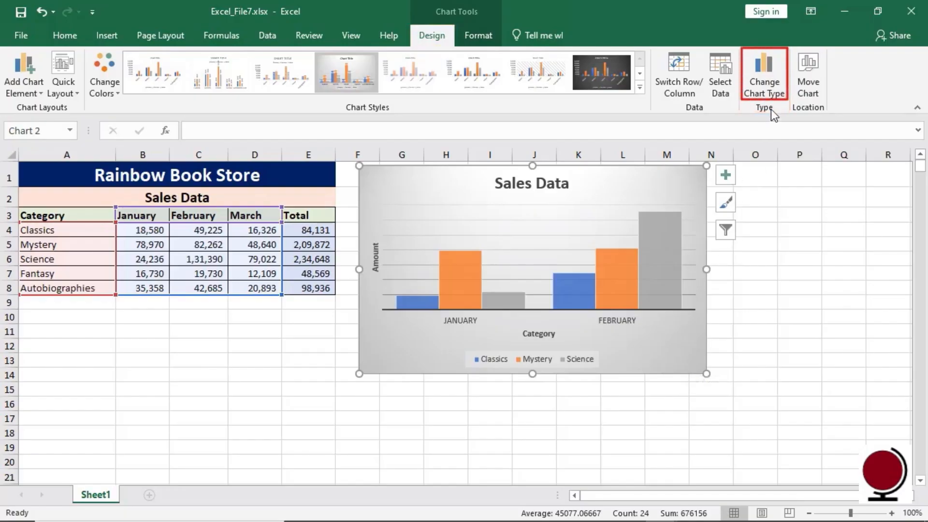
click(775, 88)
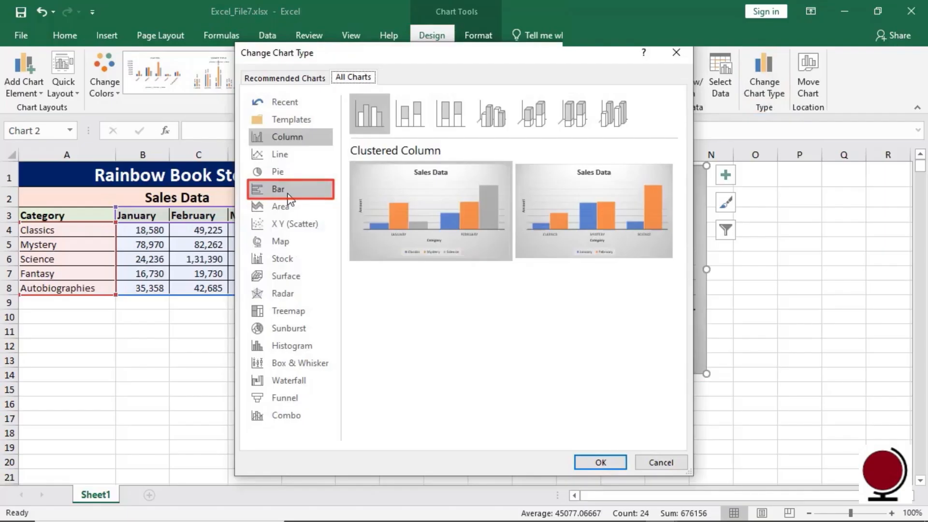
click(289, 194)
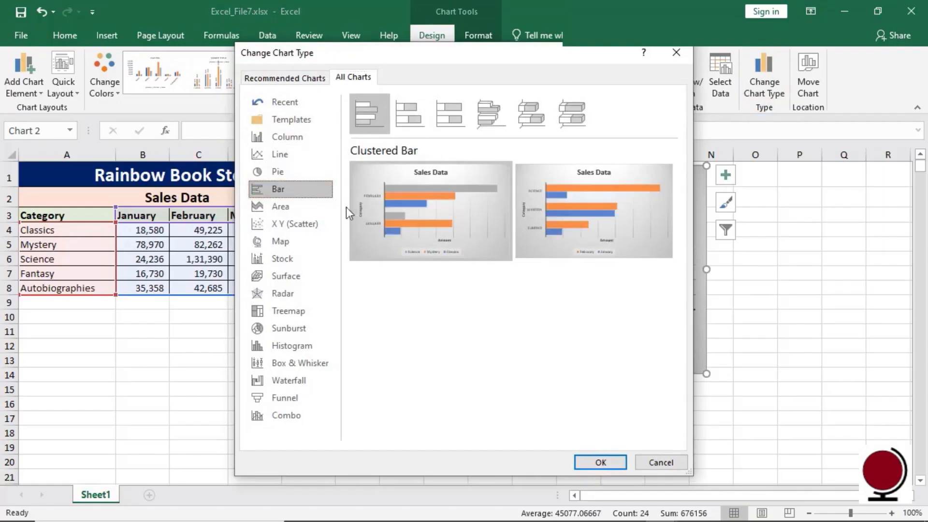
mouse_move(448, 241)
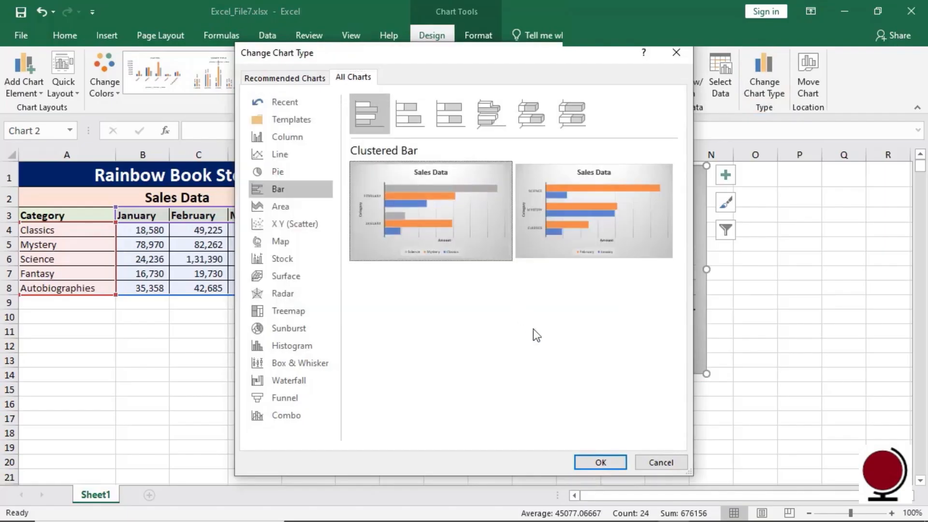
click(594, 464)
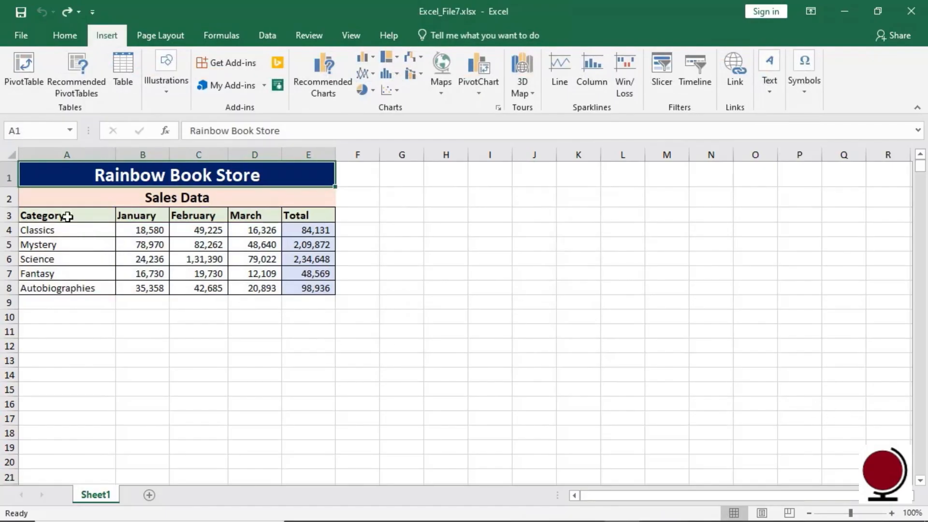
Step: Insert a 3-D Pie chart from the sales table in A3:E8
key(ctrl)
drag(67, 216, 309, 291)
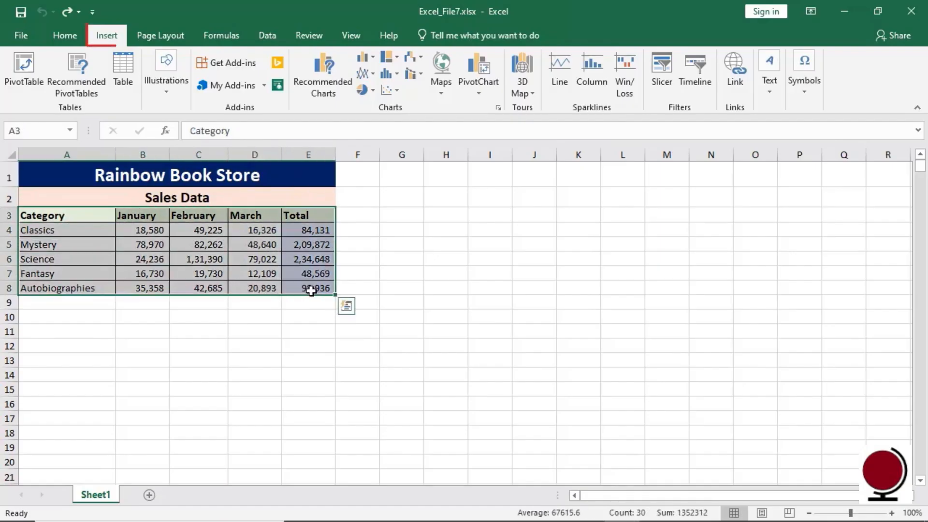
click(373, 91)
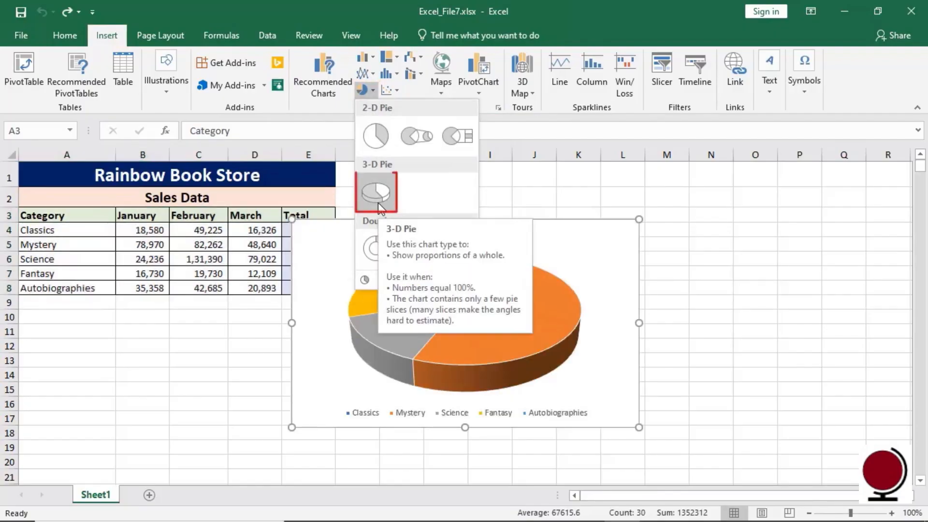
click(378, 202)
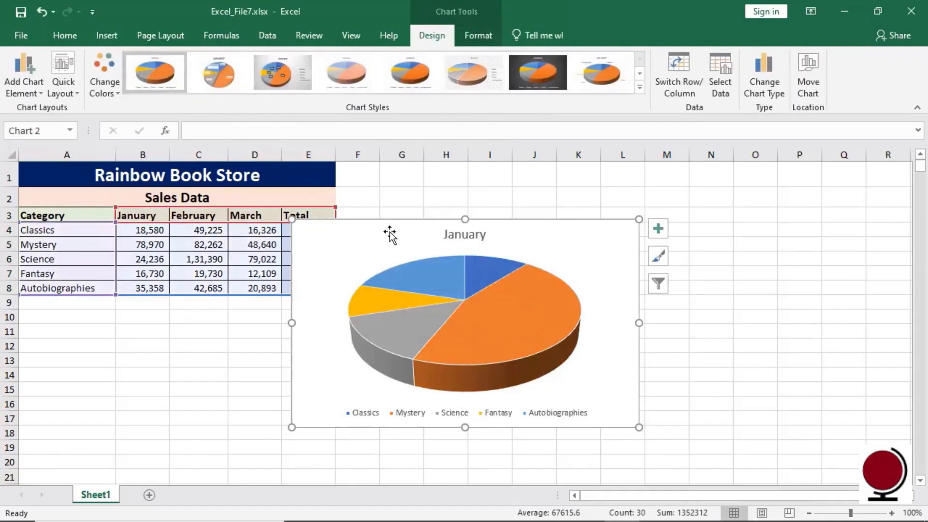
Step: Move the pie chart beside the sales table and apply the chart style with the light grey gradient background
drag(390, 236, 452, 188)
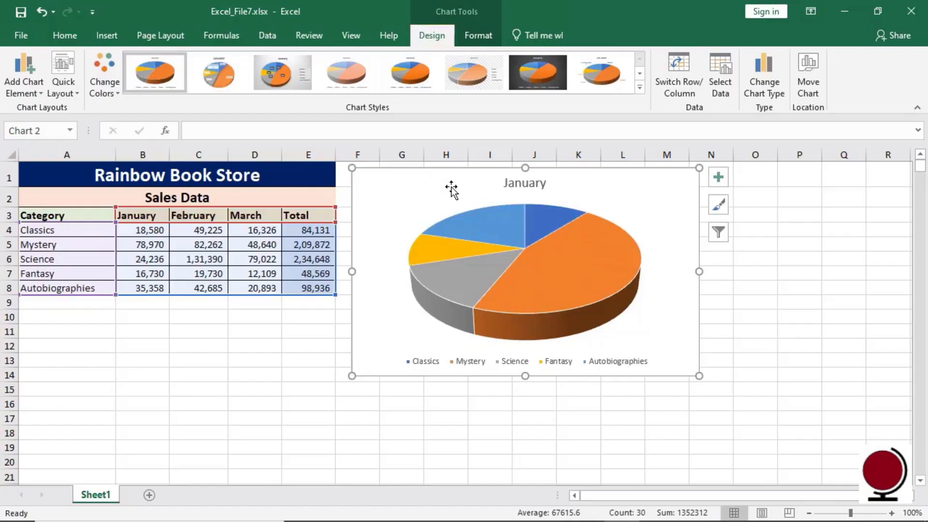
click(292, 76)
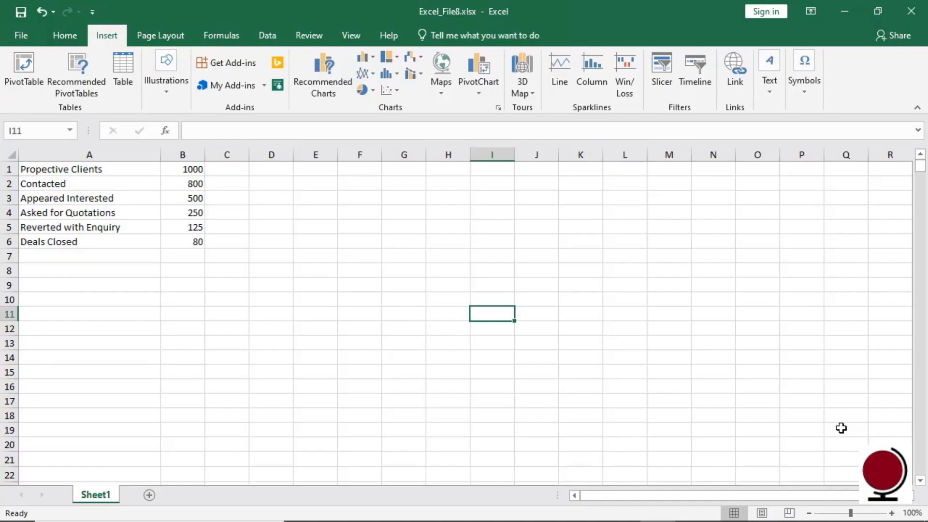
Step: Insert a Funnel chart from the client data in A1:B6 and apply the dark grey chart style
drag(121, 172, 182, 243)
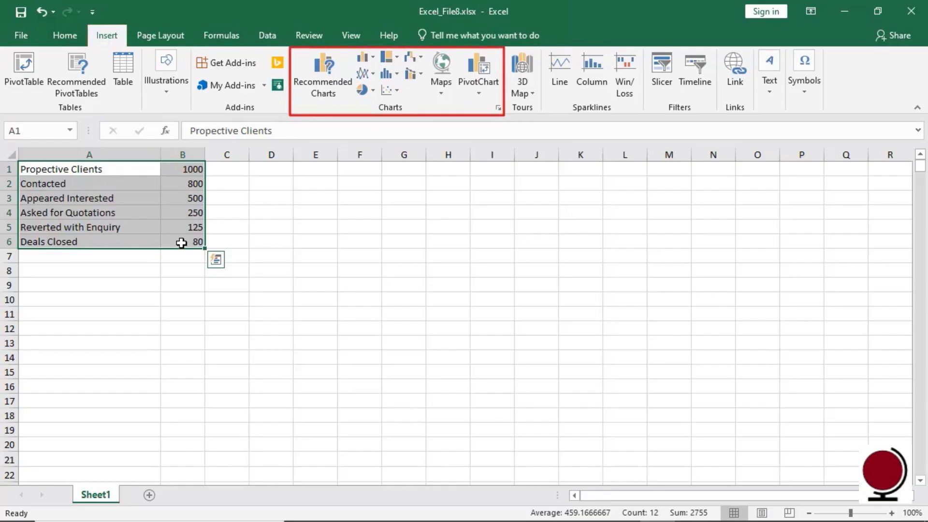
click(324, 88)
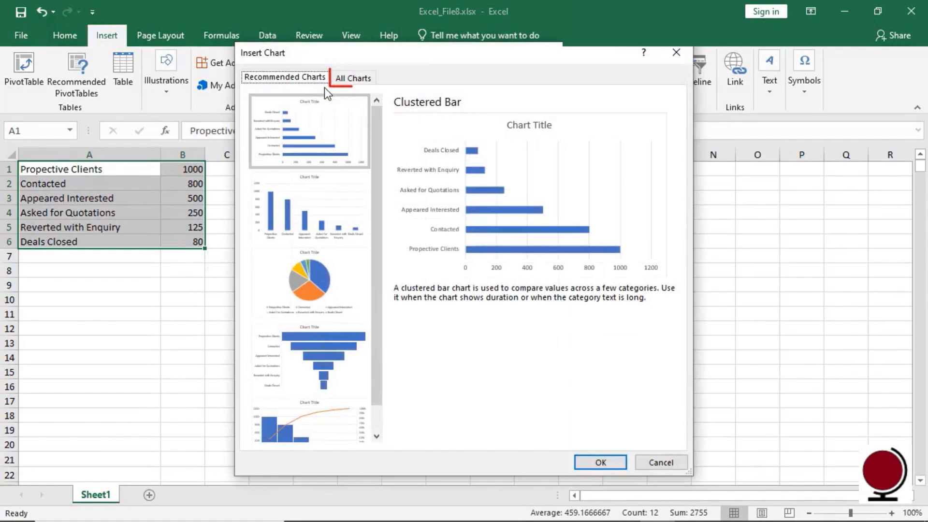
click(368, 84)
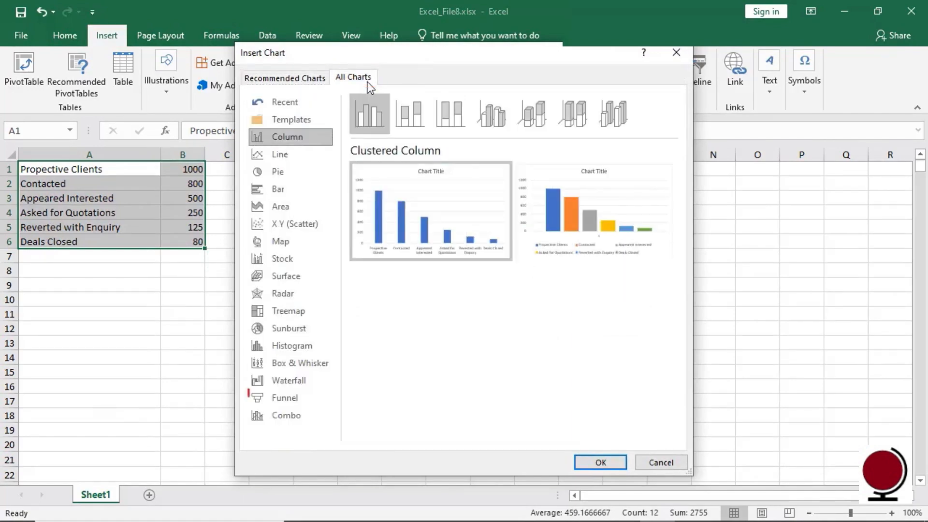
click(304, 399)
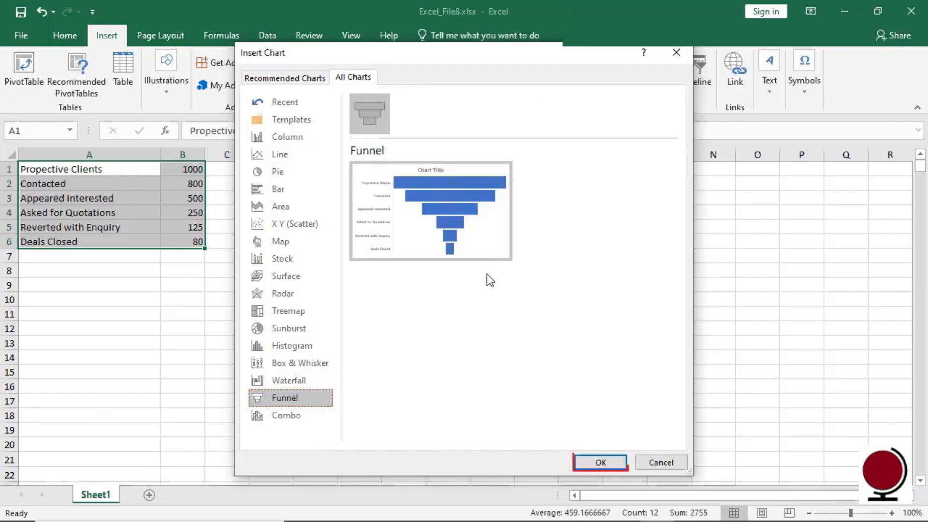
click(603, 462)
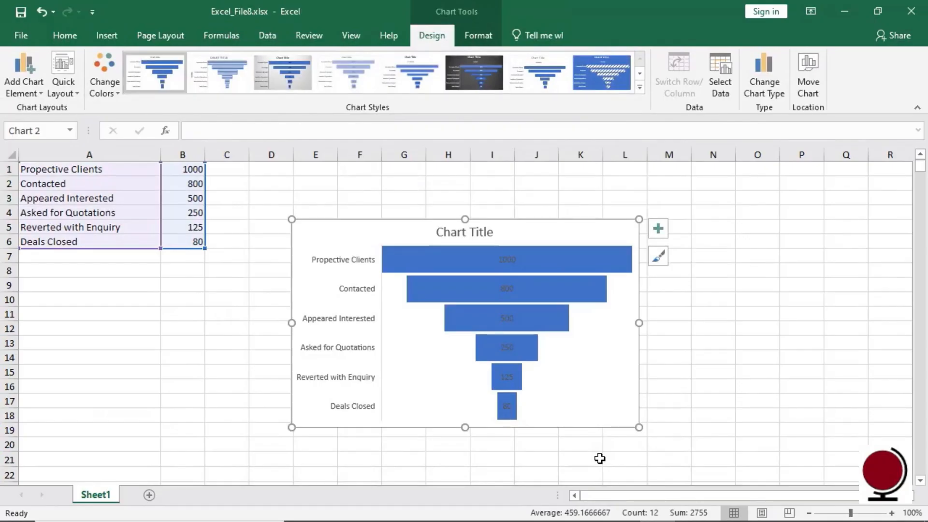
click(489, 88)
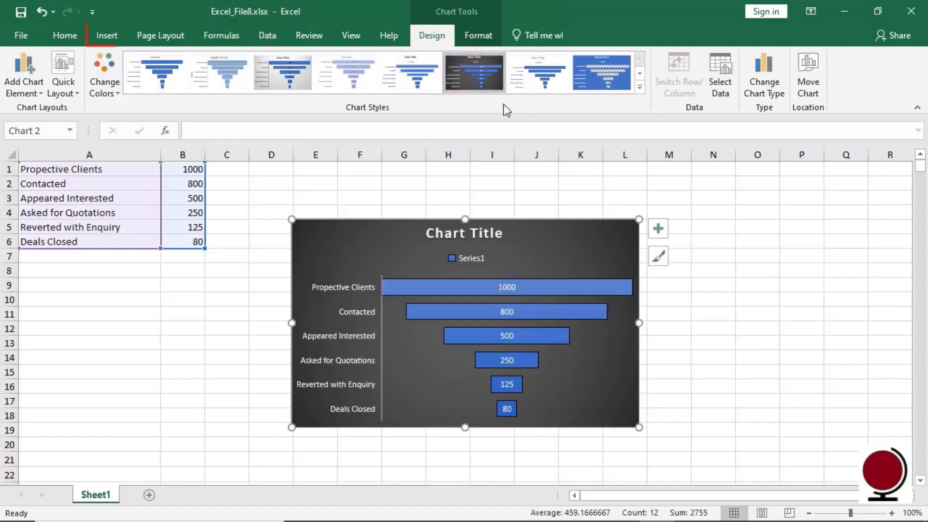
Step: Deselect the funnel chart and check the page orientation options in the worksheet's print settings, keeping Landscape Orientation
click(115, 35)
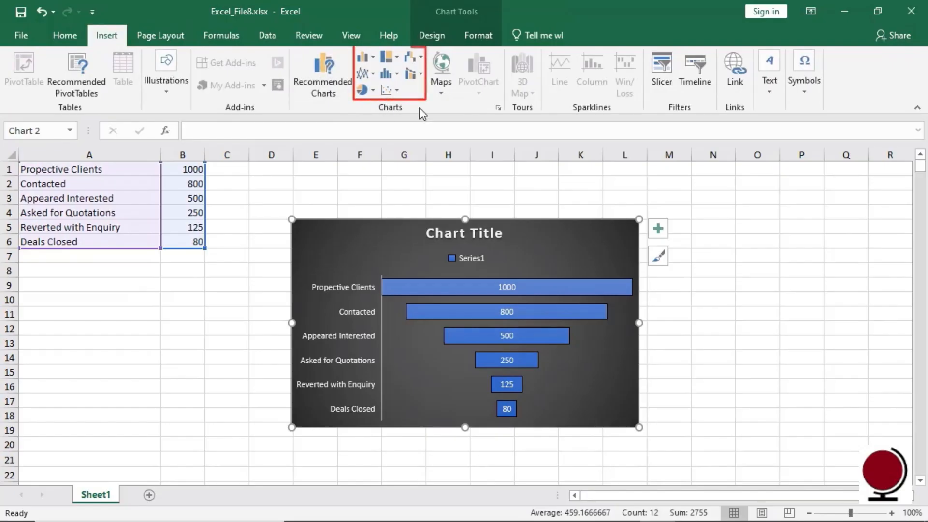
click(492, 194)
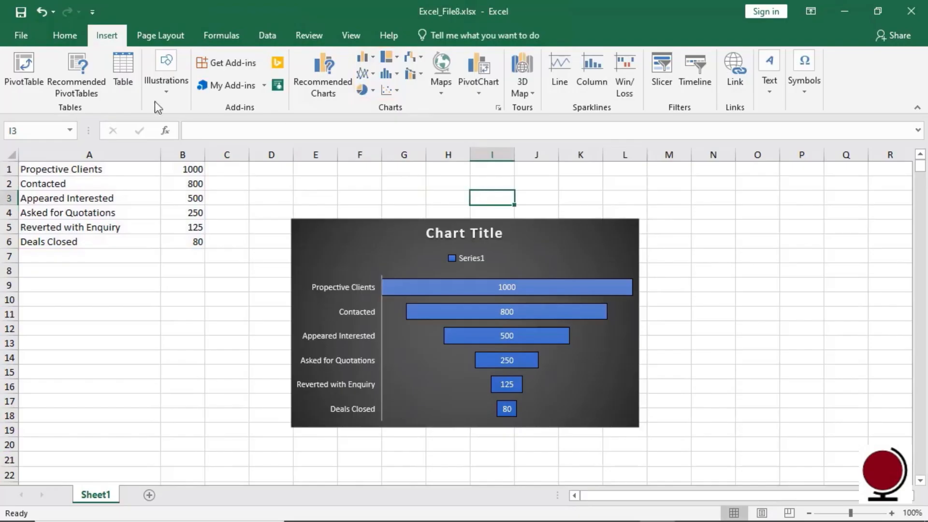
click(20, 39)
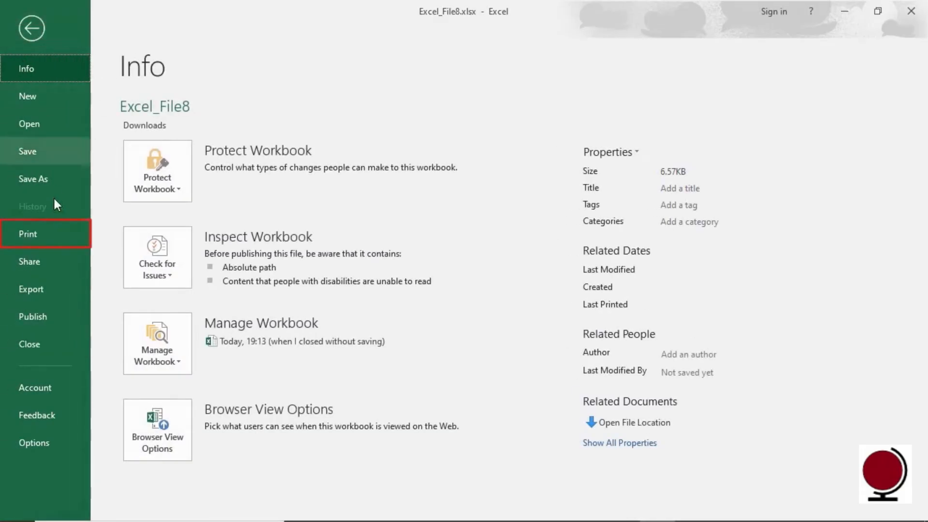
click(48, 234)
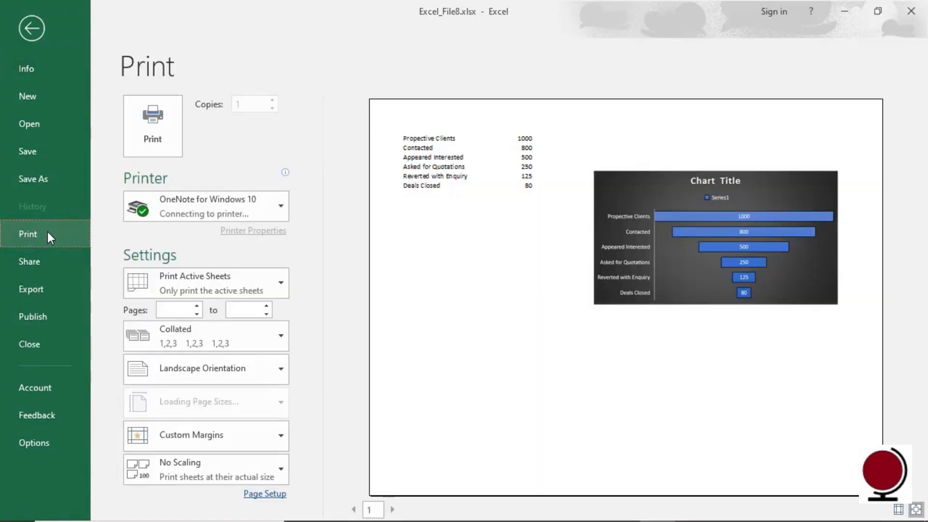
click(274, 373)
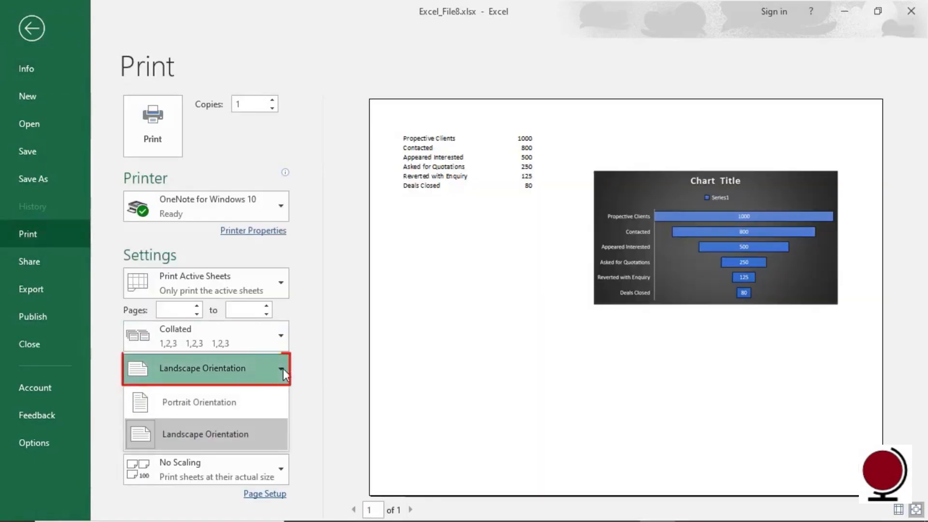
click(283, 369)
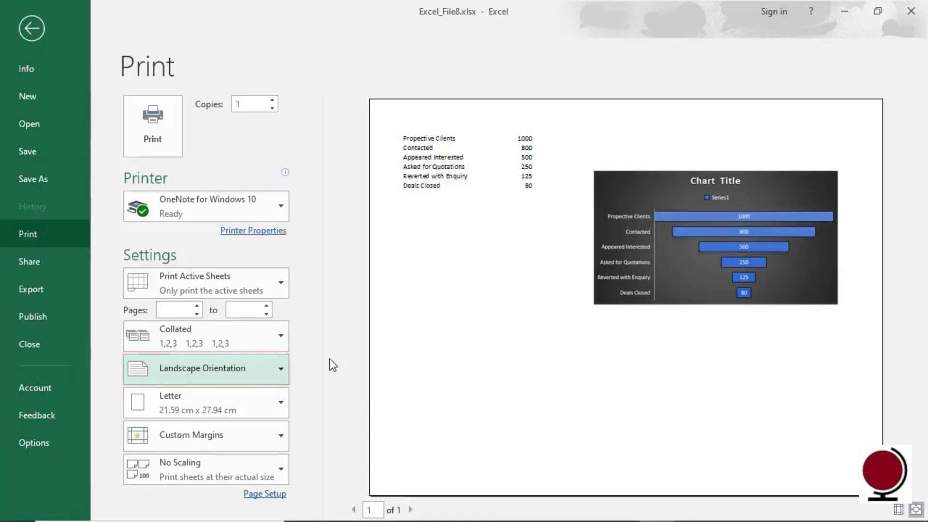
Step: Return to the sheet, select the funnel chart and open the print preview for the chart alone
click(34, 28)
click(619, 238)
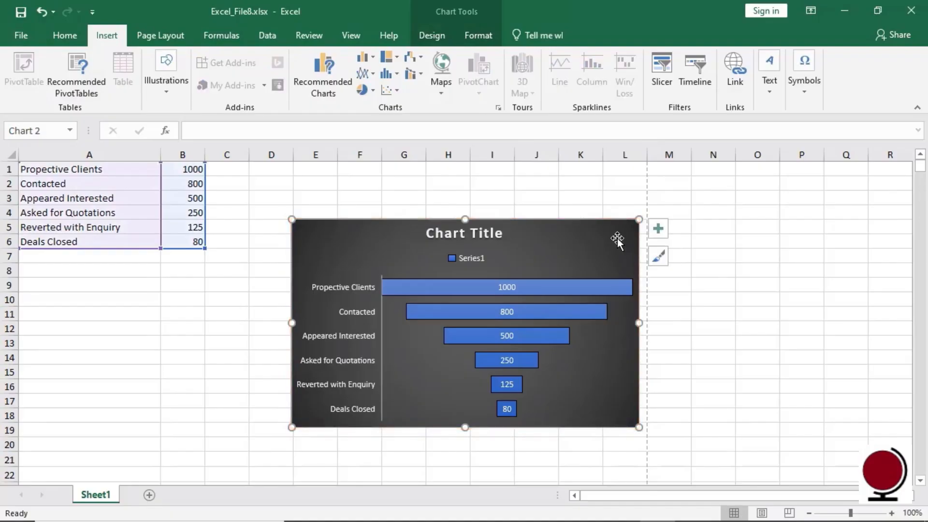
click(19, 38)
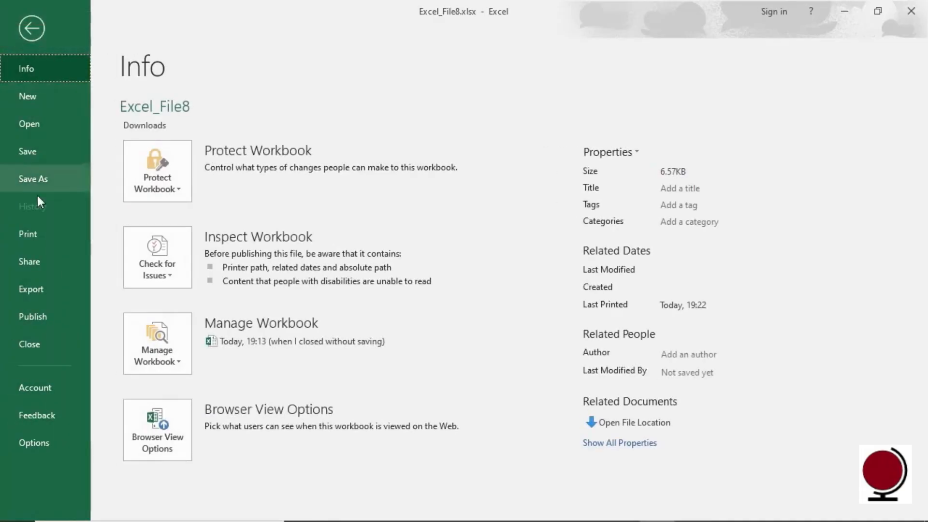
click(45, 236)
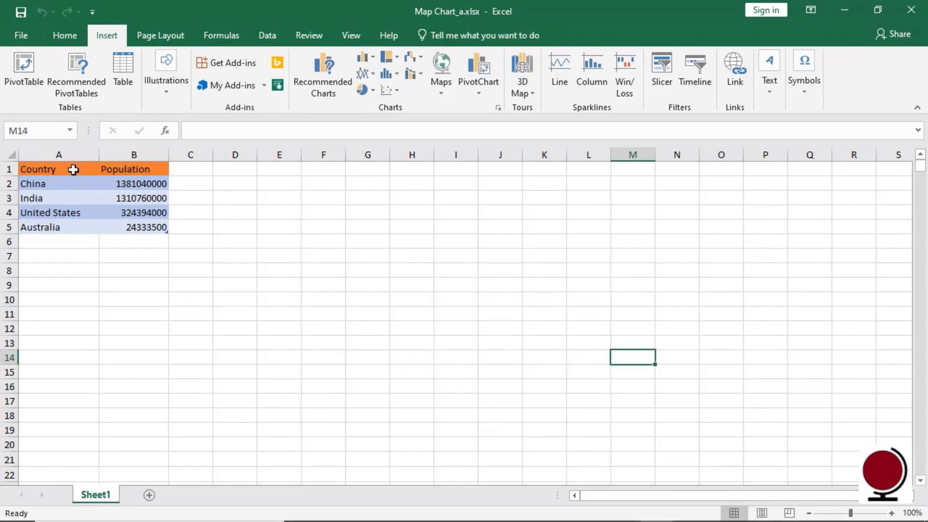
Step: Insert a Filled Map chart from the country population data in A1:B5
drag(66, 166, 151, 227)
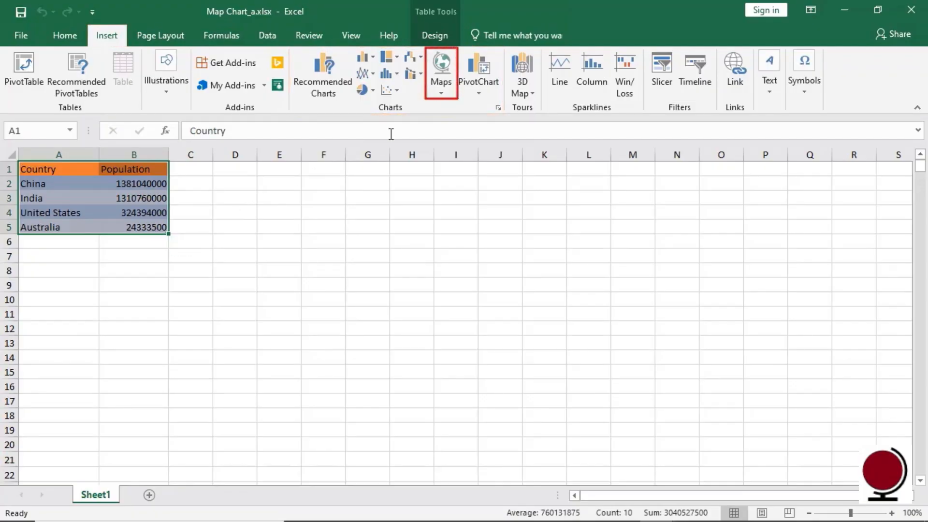
click(440, 88)
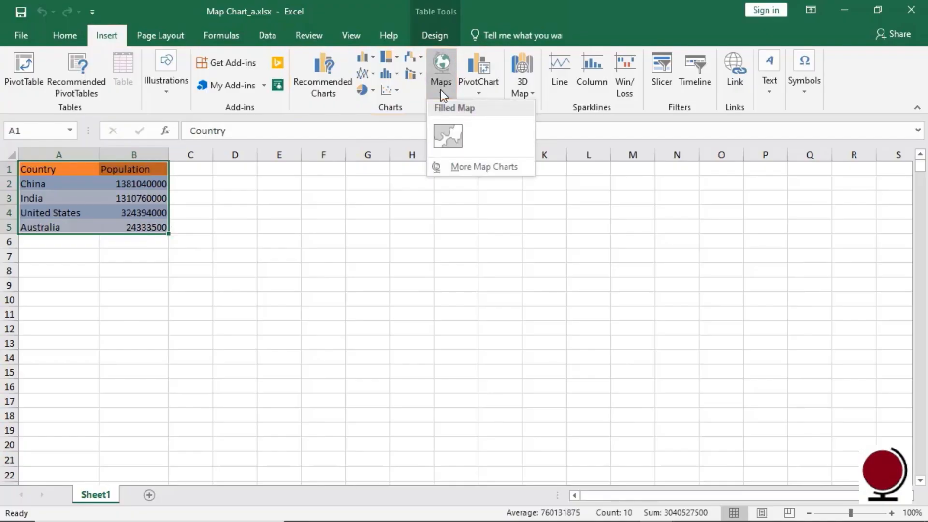
click(458, 142)
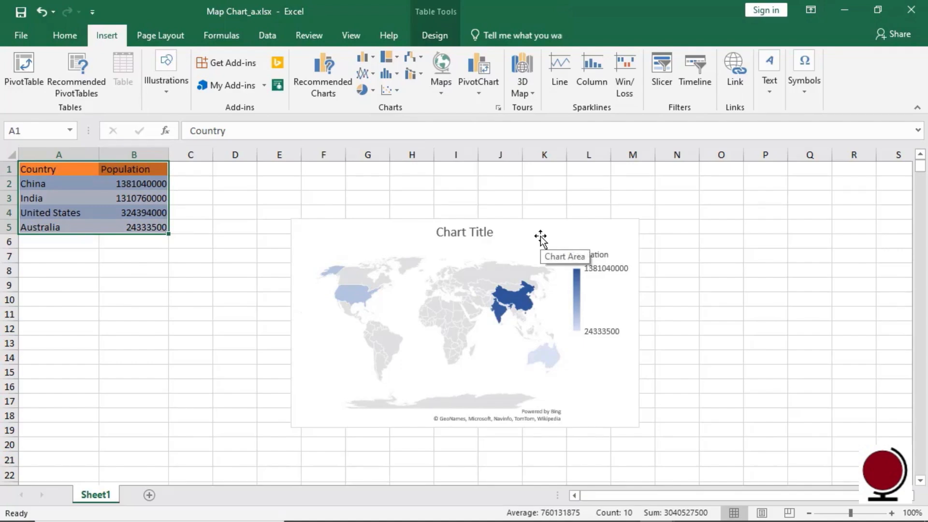
Step: Change the map chart's title to "Population"
click(464, 228)
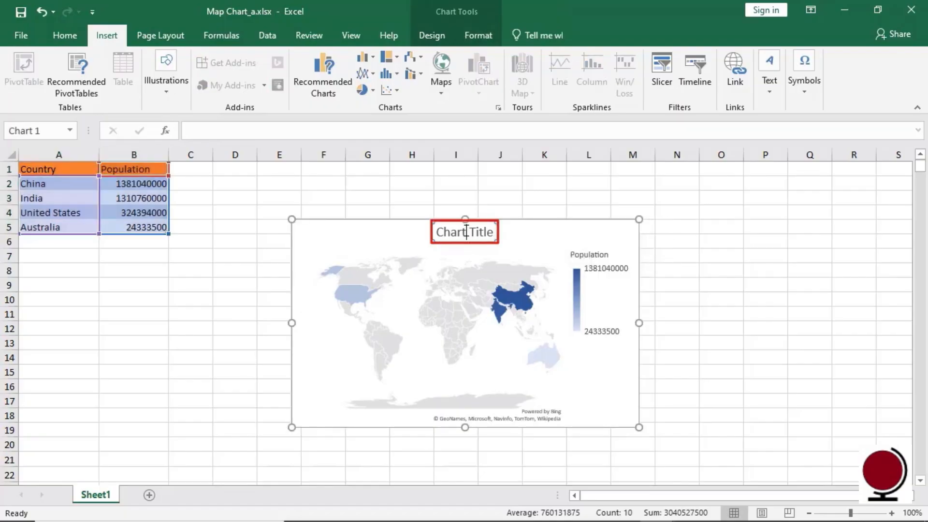
drag(493, 233, 441, 229)
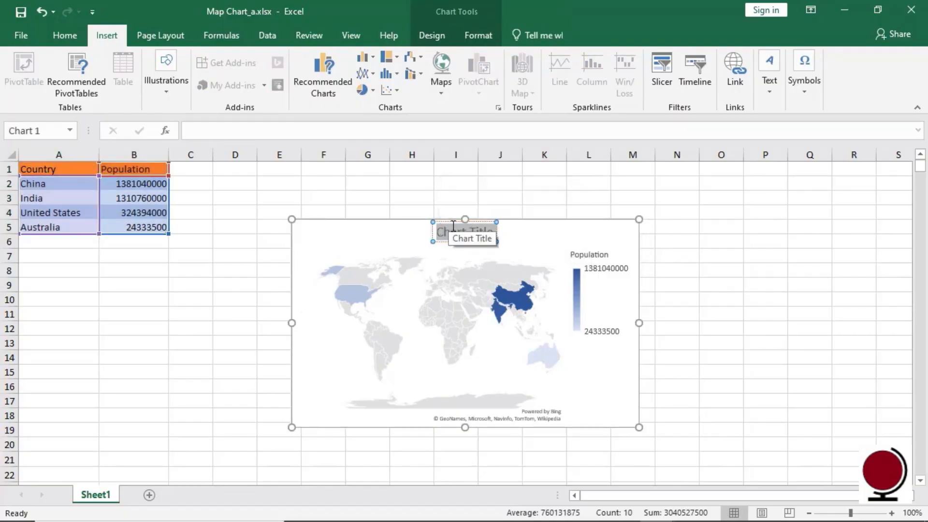
text(Population)
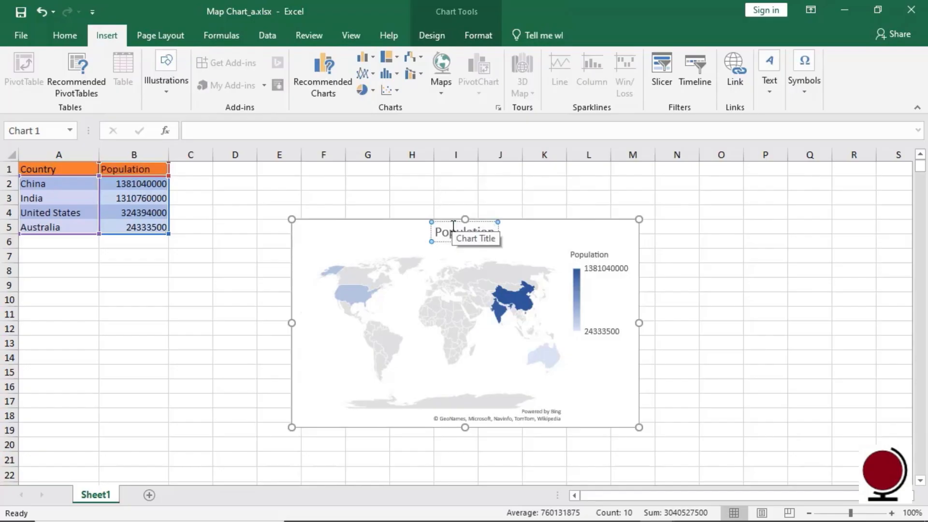
click(549, 238)
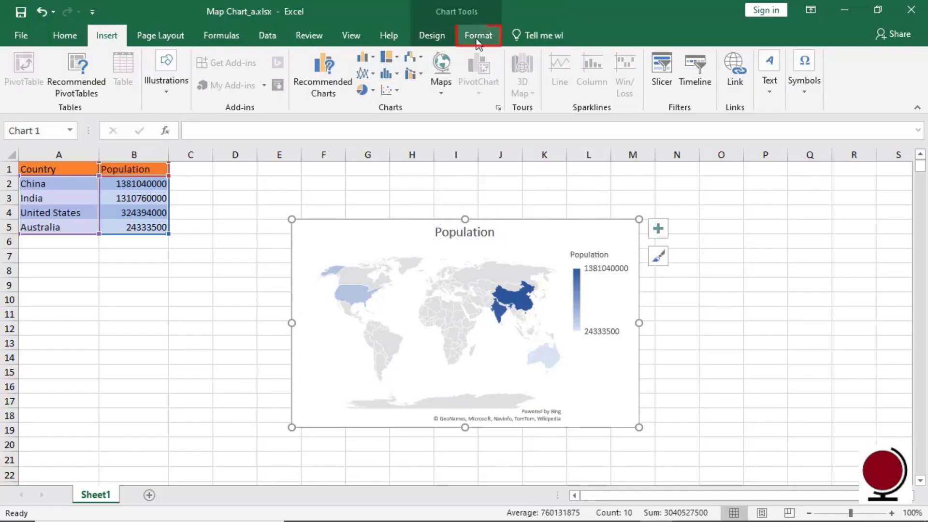
Step: Fill the map chart's background with the light green standard colour
click(478, 42)
click(408, 57)
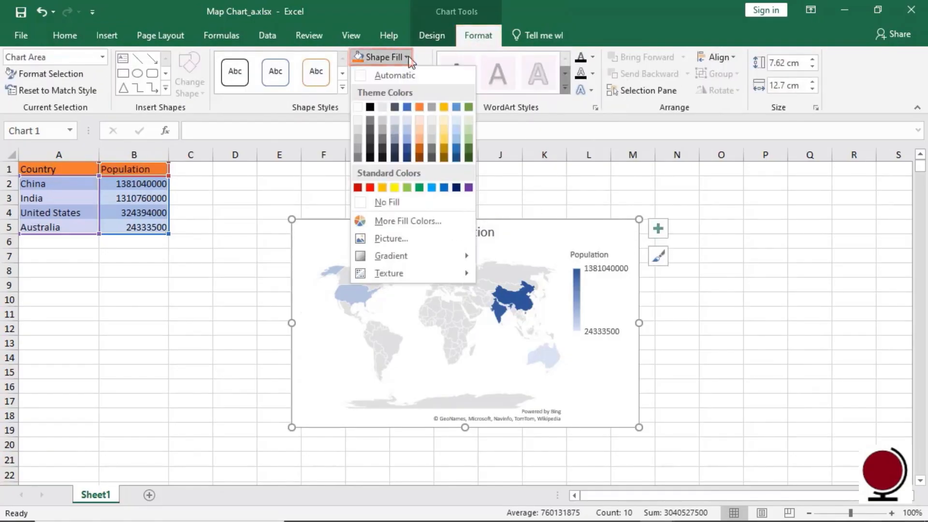
click(407, 189)
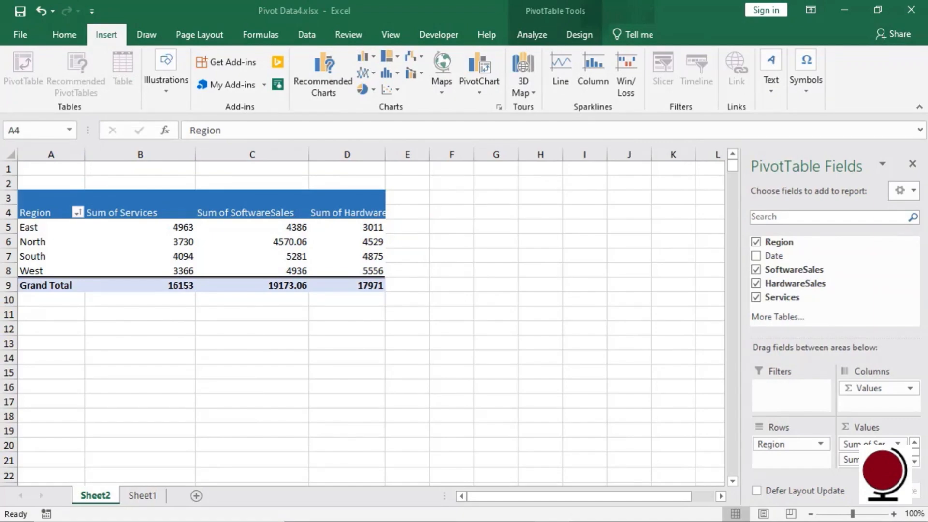
Step: Insert a Clustered Column PivotChart from the region pivot table with the field list closed, and move the chart beside the table
click(913, 164)
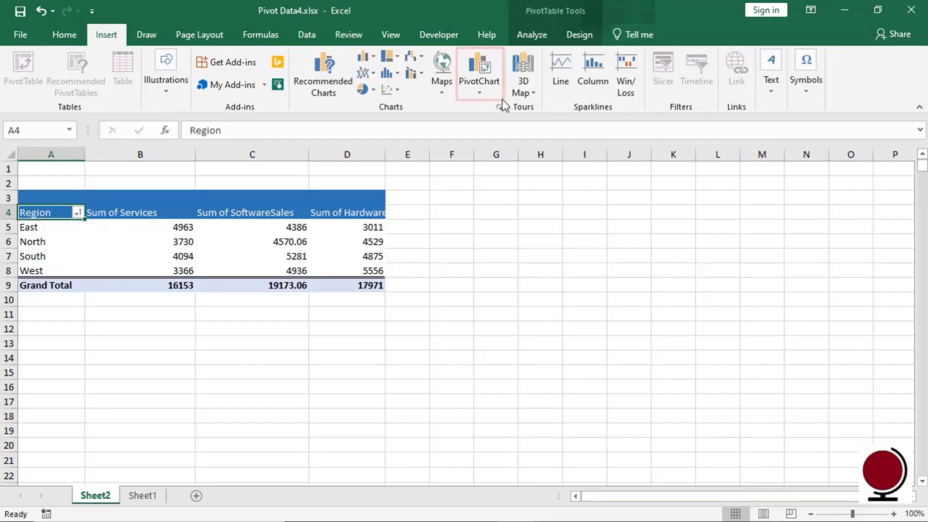
click(480, 91)
click(494, 109)
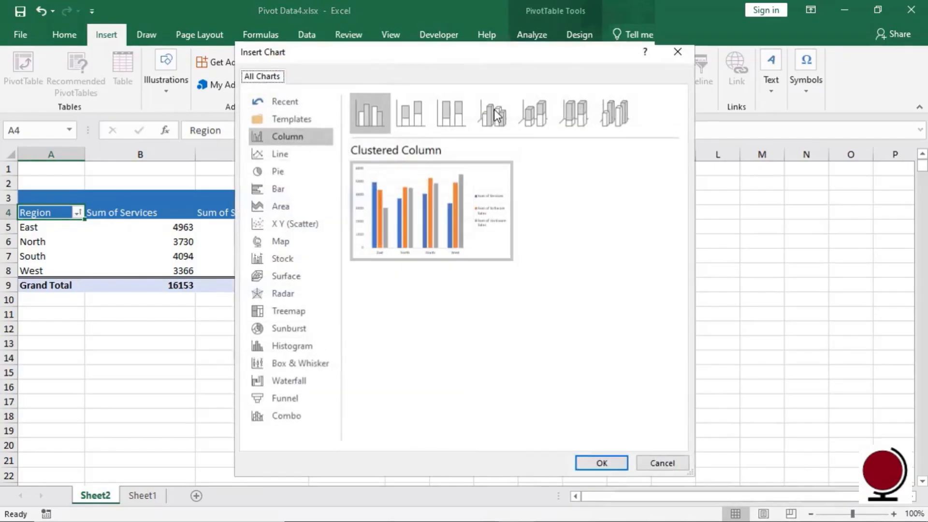
mouse_move(453, 214)
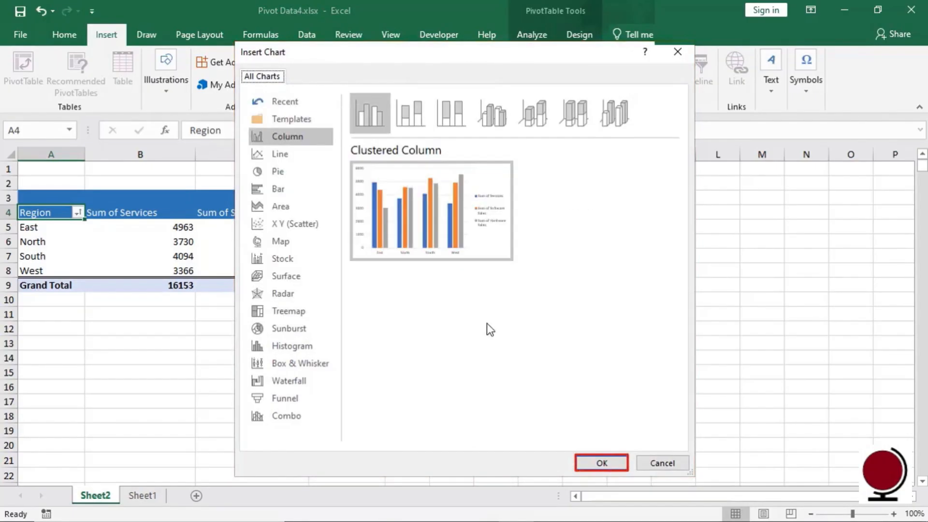
click(591, 466)
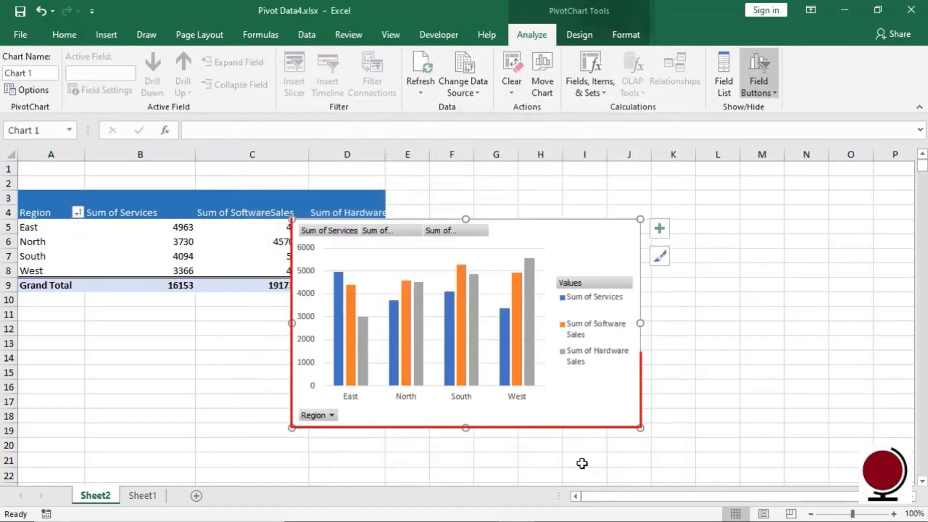
click(519, 365)
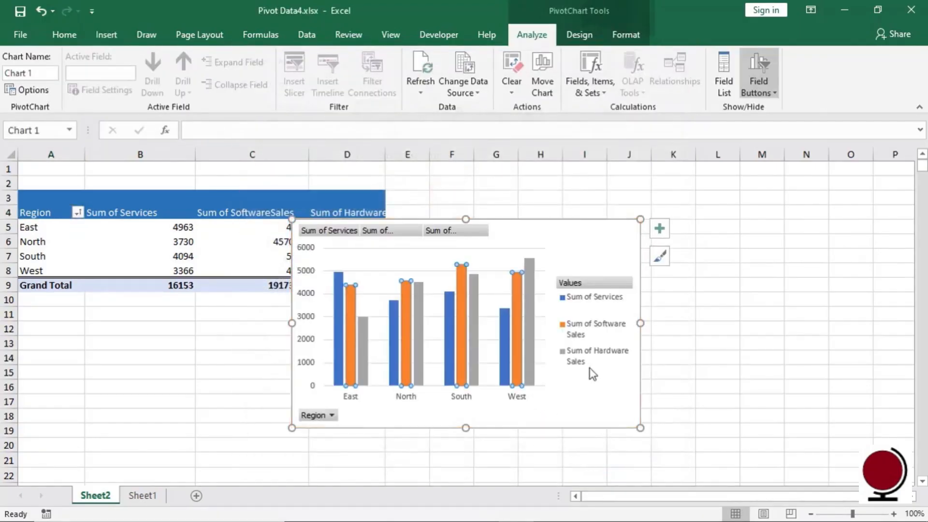
mouse_move(551, 230)
mouse_down()
mouse_move(644, 234)
mouse_move(656, 201)
mouse_move(673, 202)
mouse_up()
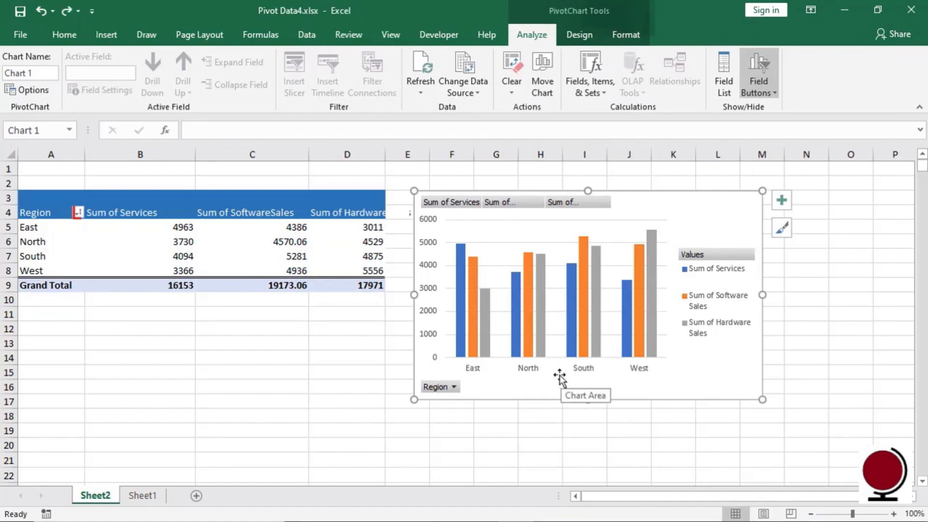
Step: Filter the pivot table's Region field to exclude South and West
click(78, 212)
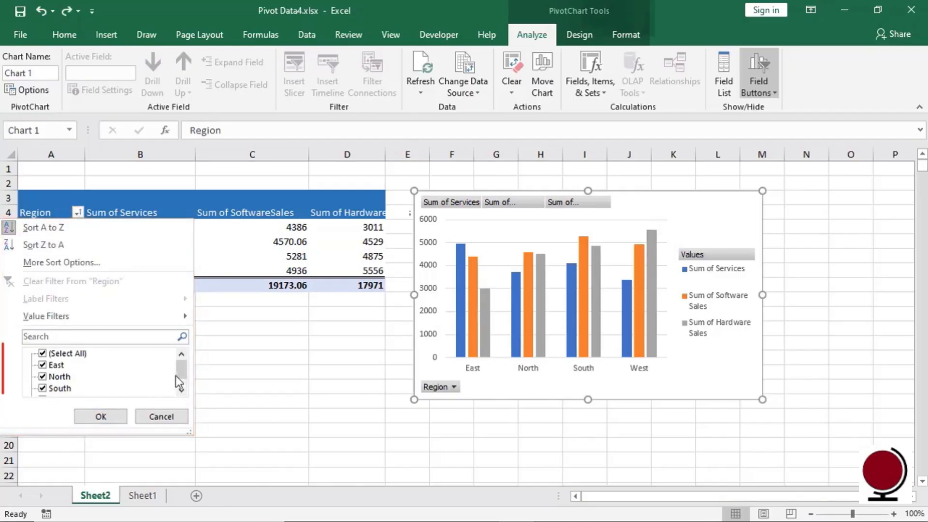
click(181, 390)
click(43, 388)
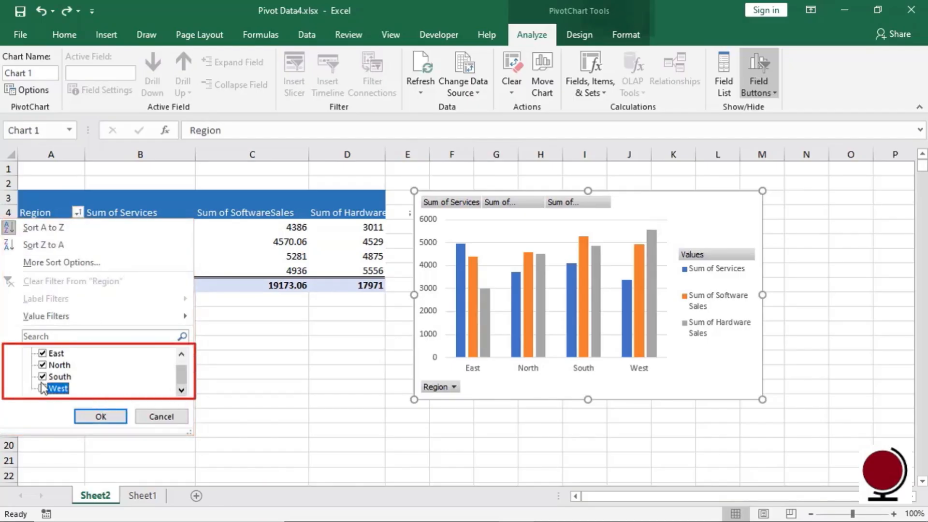
click(42, 377)
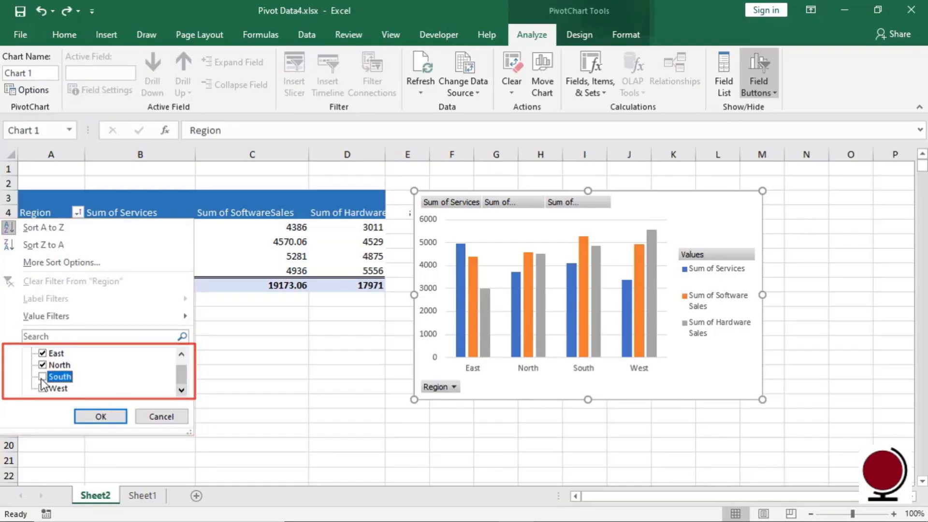
click(100, 417)
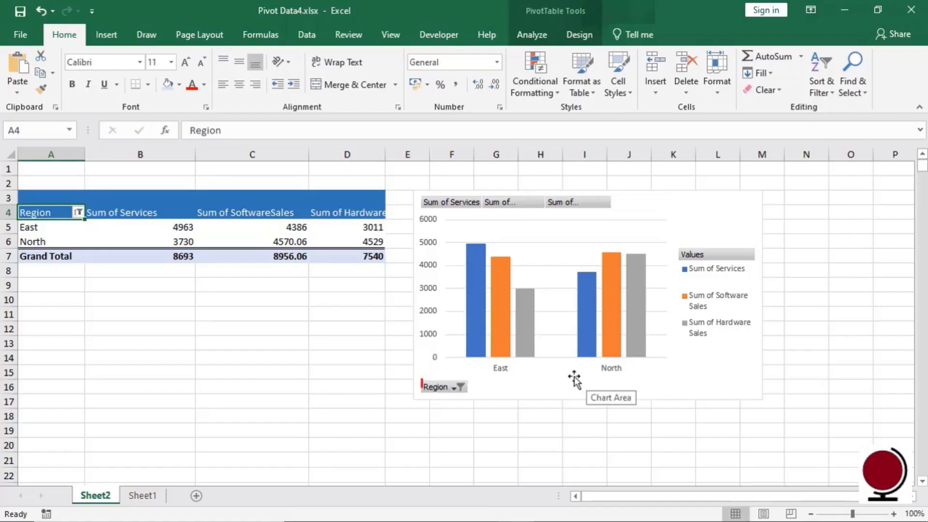
Step: Exclude North with the PivotChart's own Region filter, keeping only East selected
click(459, 387)
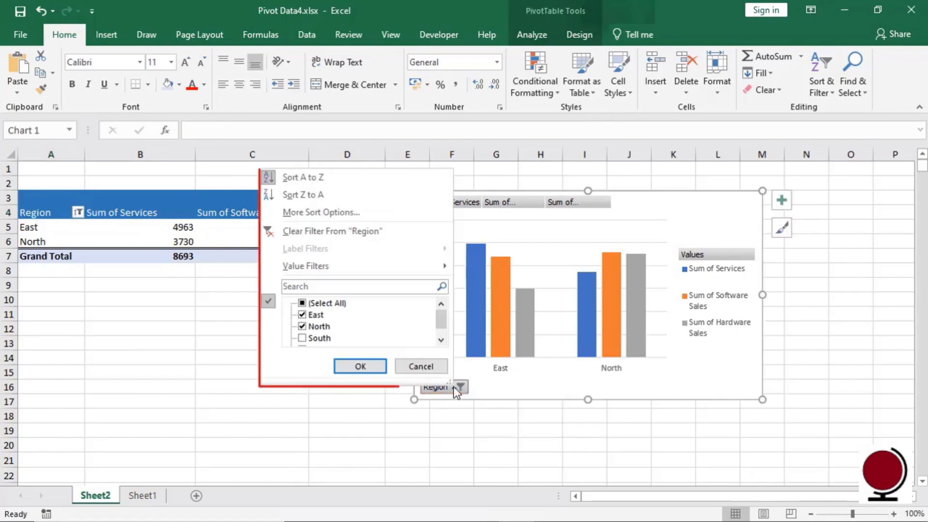
scroll(440, 327, down, 1)
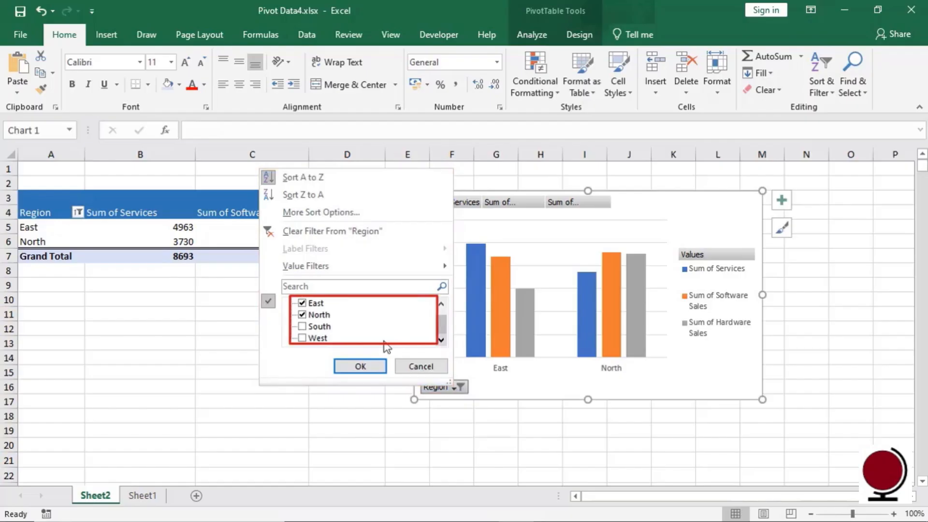
click(303, 316)
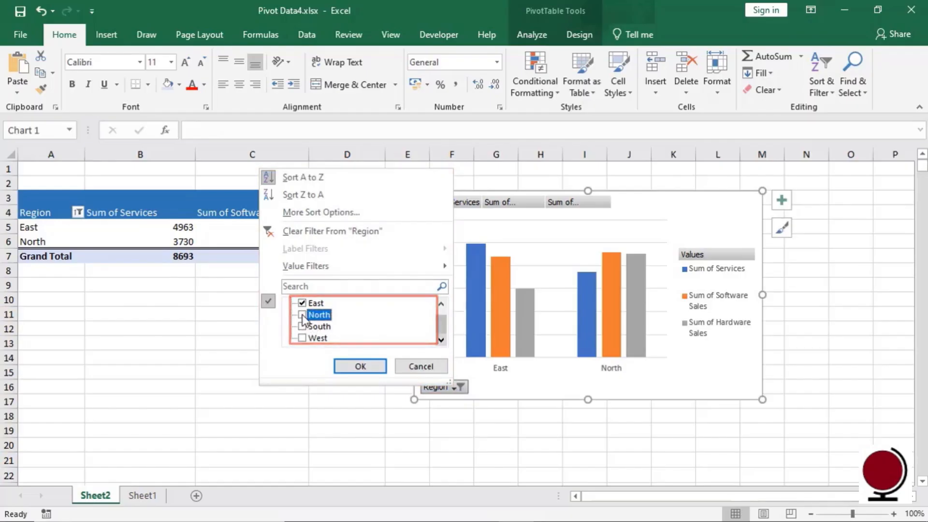
click(353, 370)
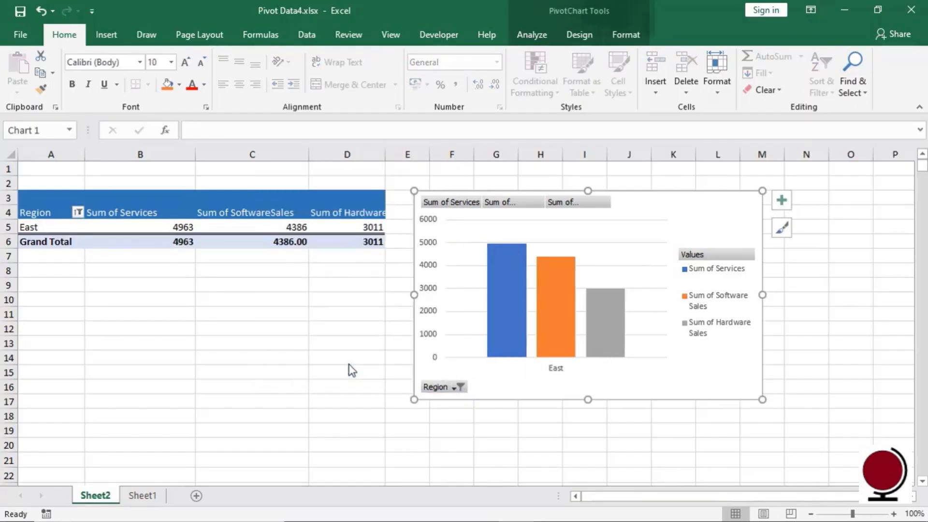